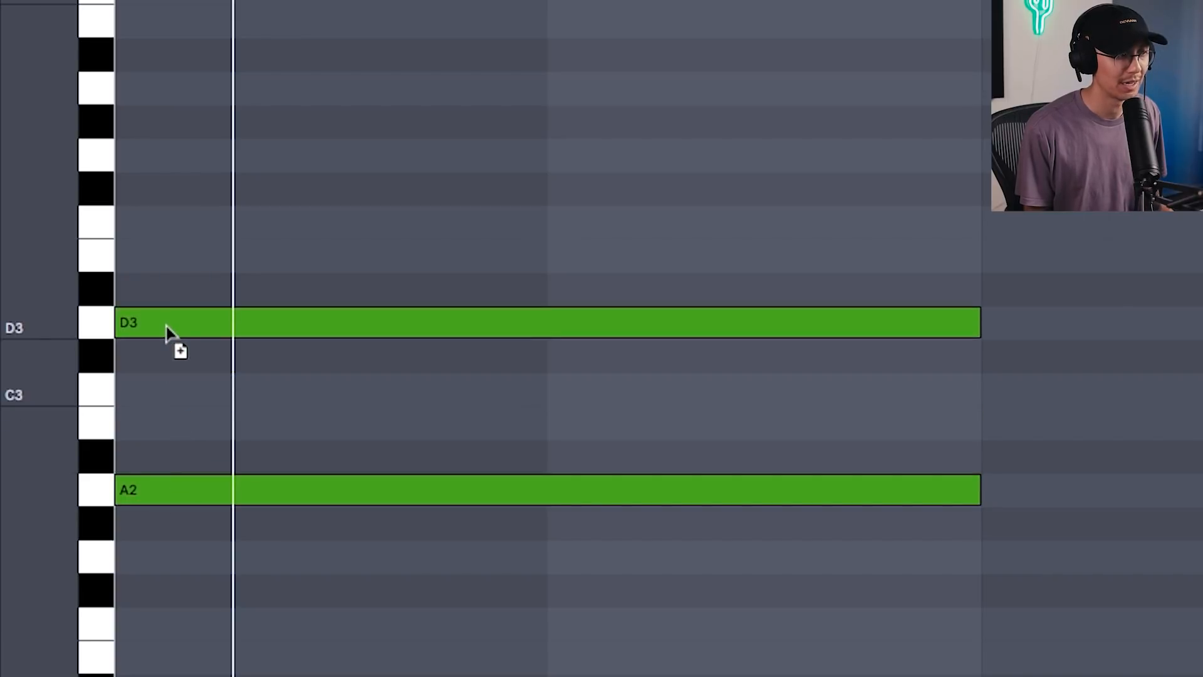
Play the two-note interval above A2 while lowering the upper note one semitone at a time from E3 to A#2.
key("space")
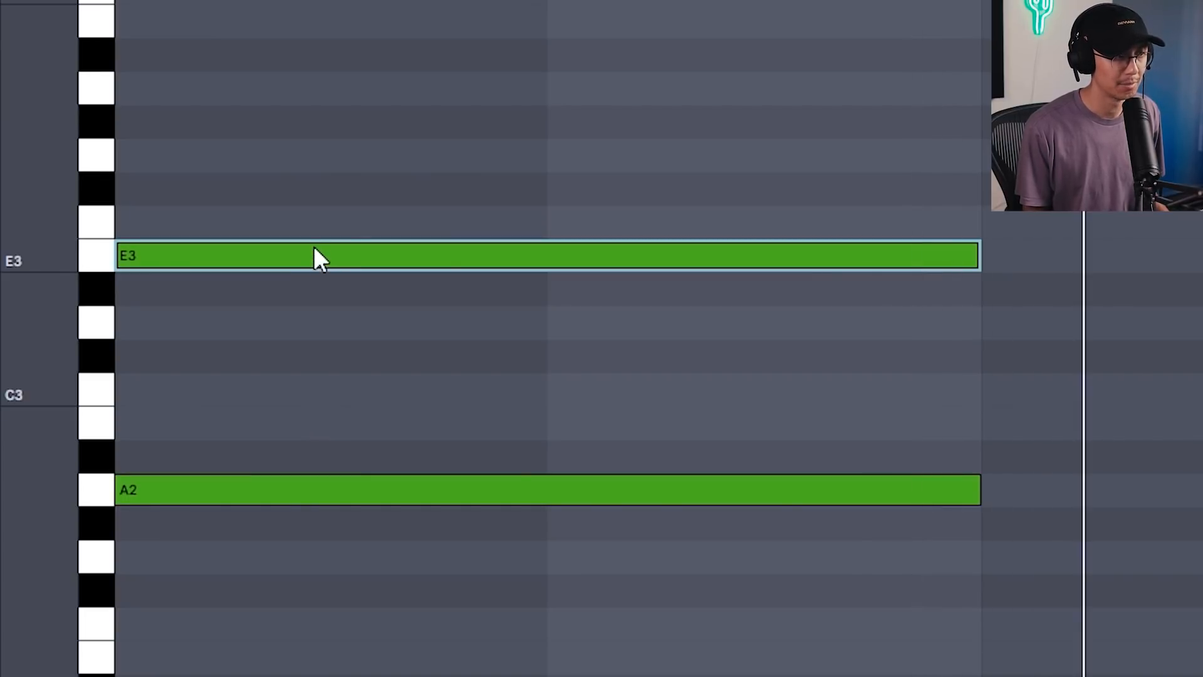
key("Down")
key("space")
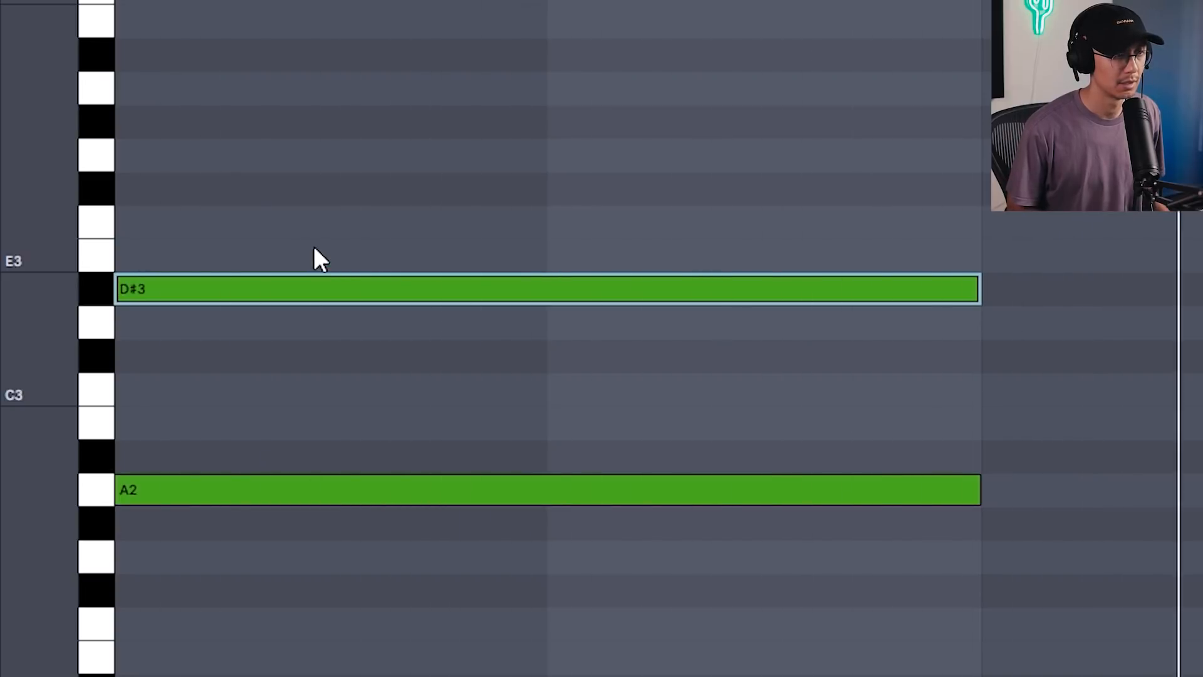
key("Down")
key("Down")
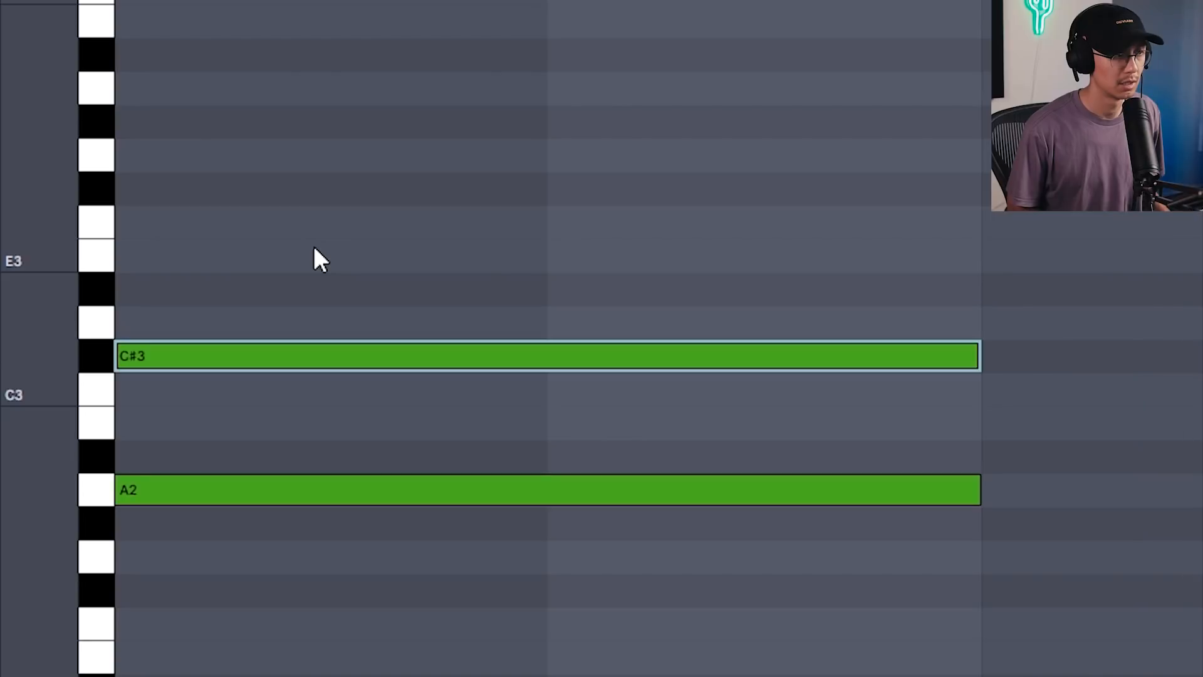
key("Down")
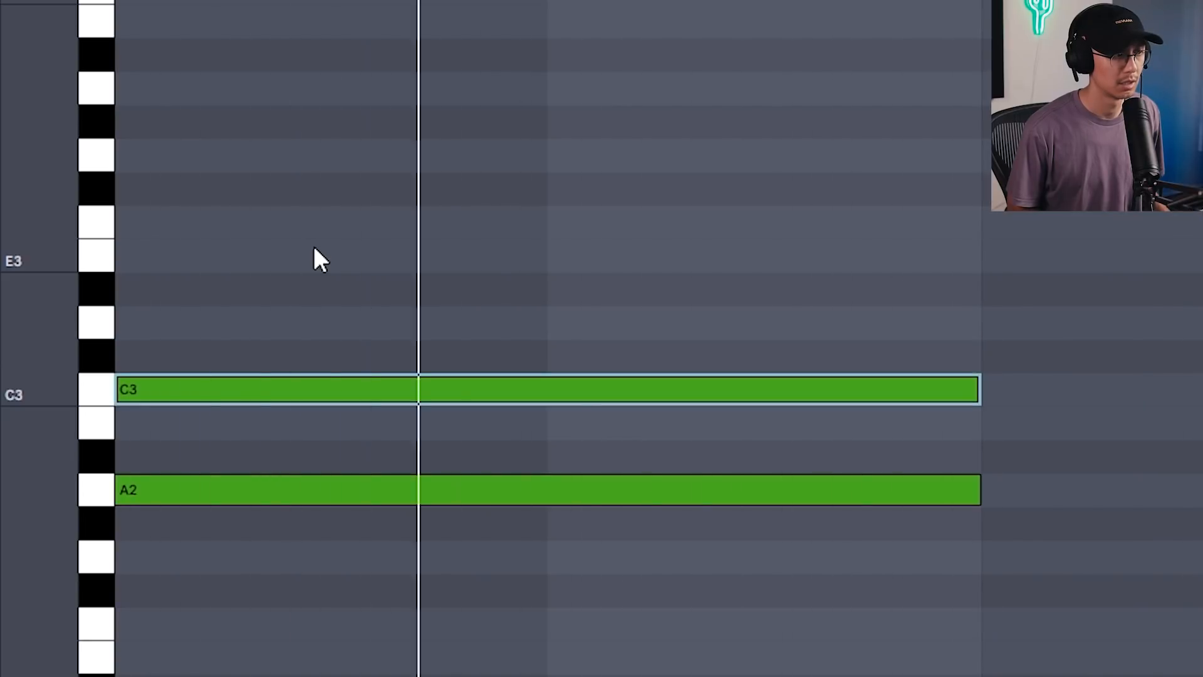
key("Down")
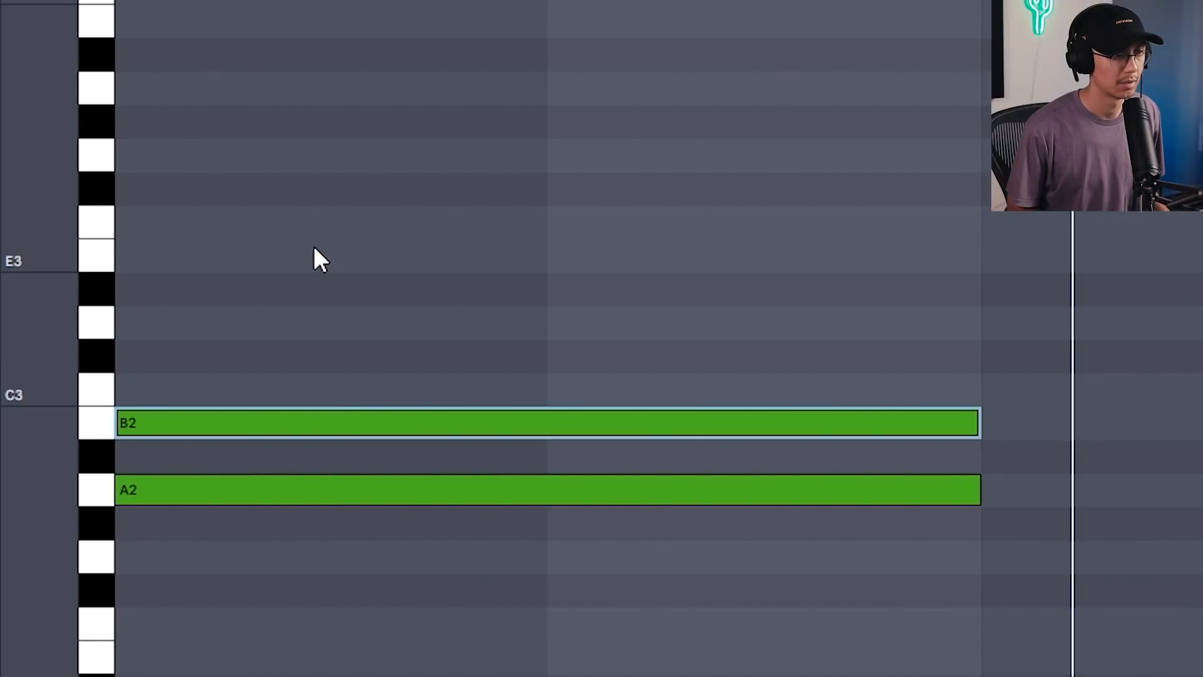
key("Down")
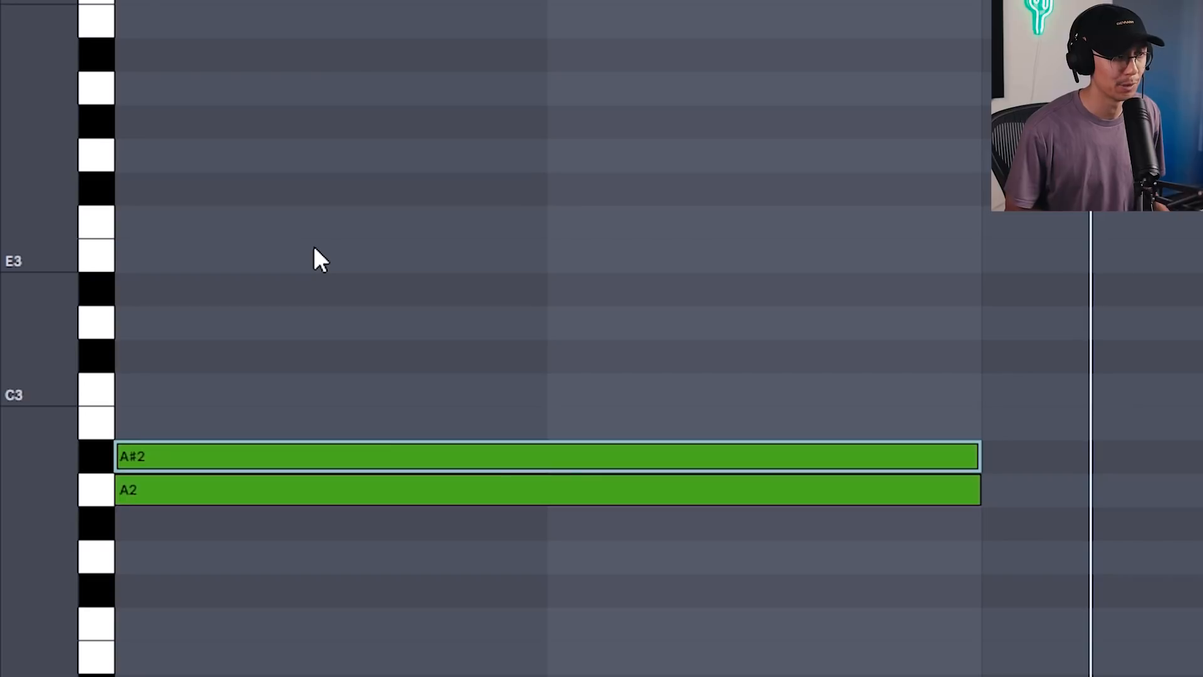
Raise the upper note six semitones to E3, forming a fifth above A2.
key("Up")
key("Up")
key("Up")
key("Up")
key("Up")
key("Up")
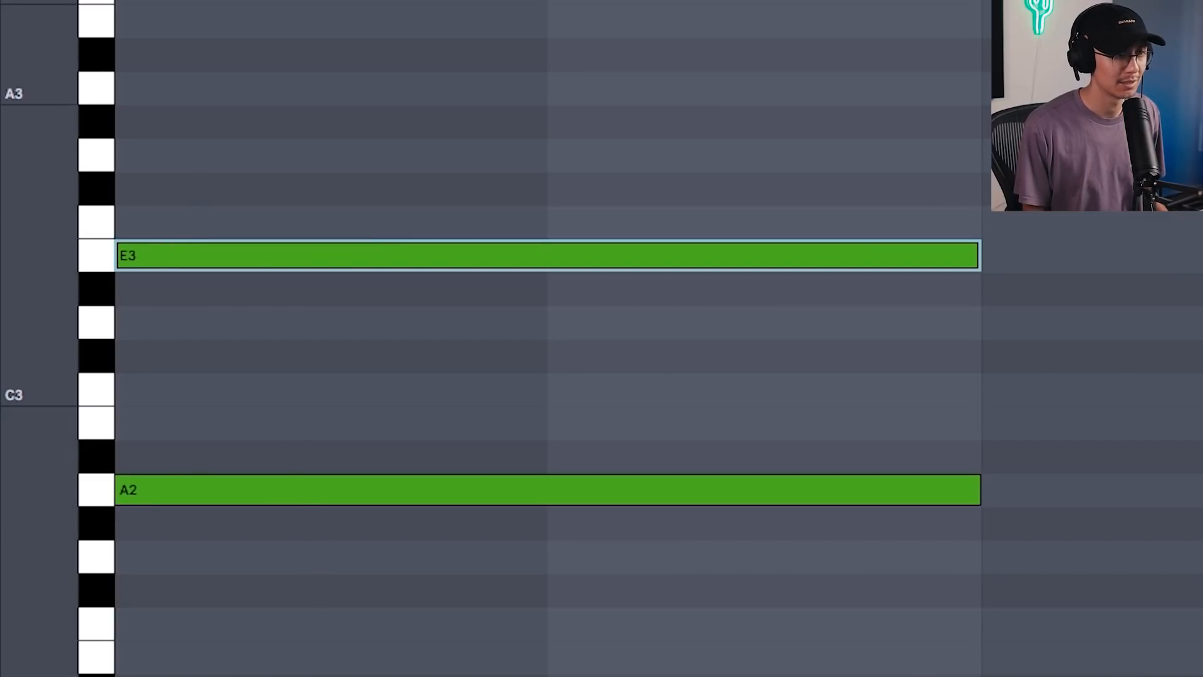
Move both notes of the fifth up together to D3 and A3, and play them.
key("ctrl+a")
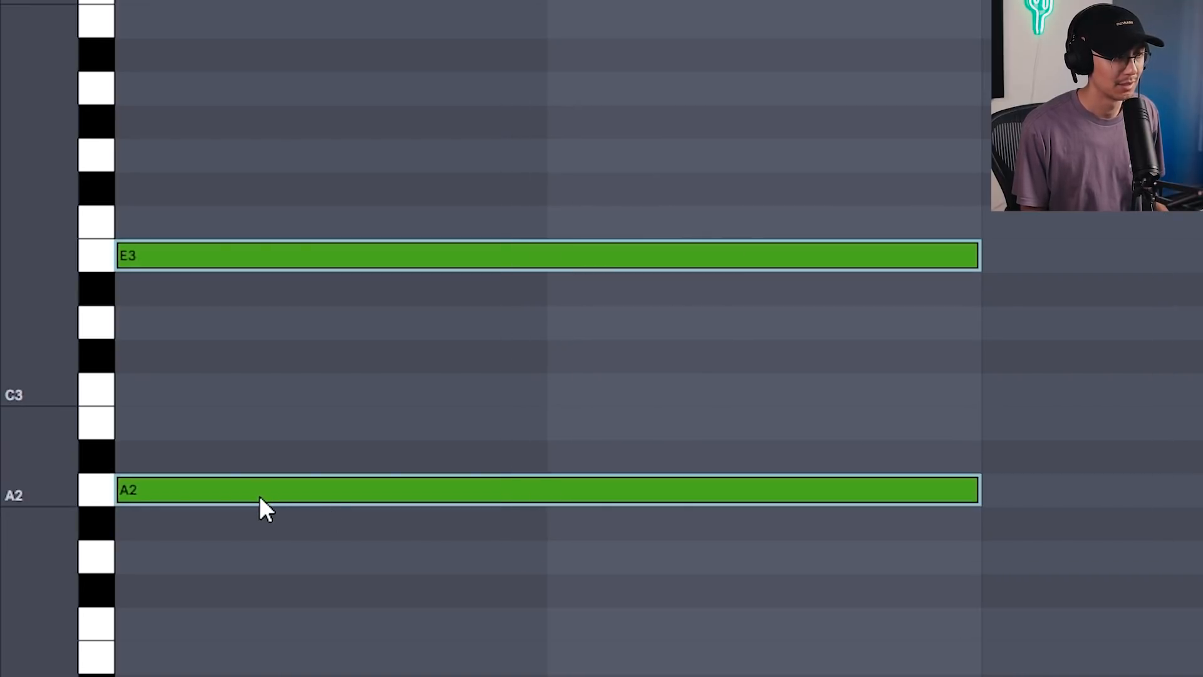
left_click_drag(259, 497, 258, 465)
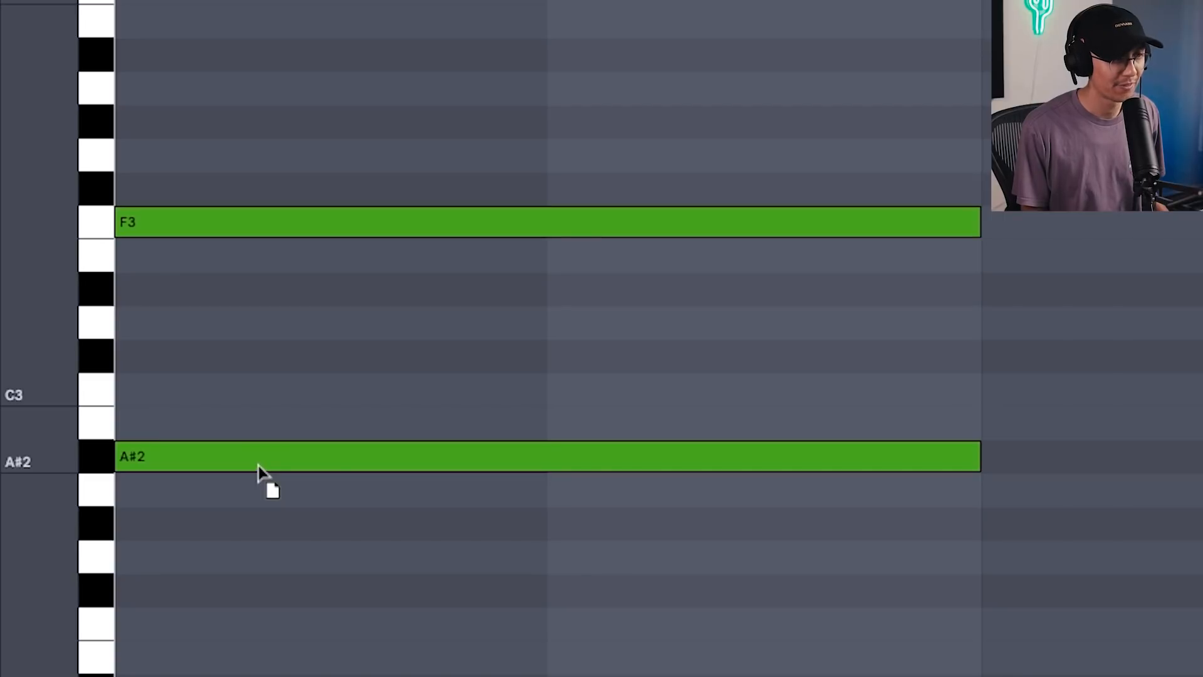
left_click_drag(257, 465, 258, 431)
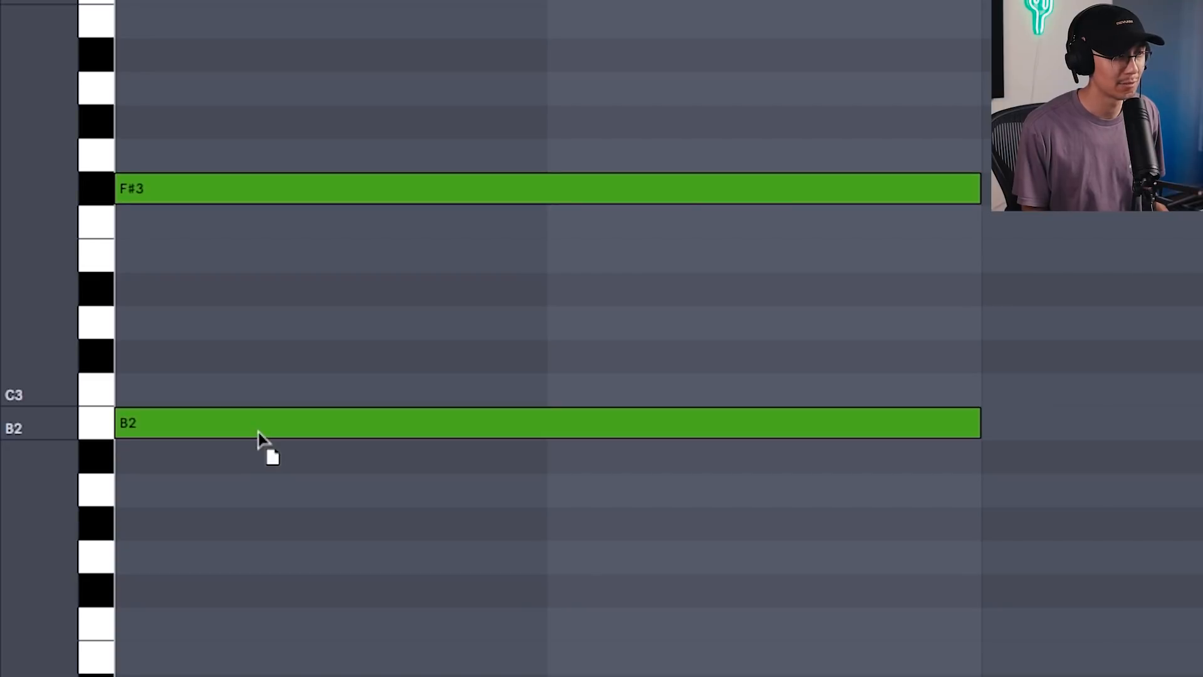
left_click_drag(258, 437, 253, 338)
key("space")
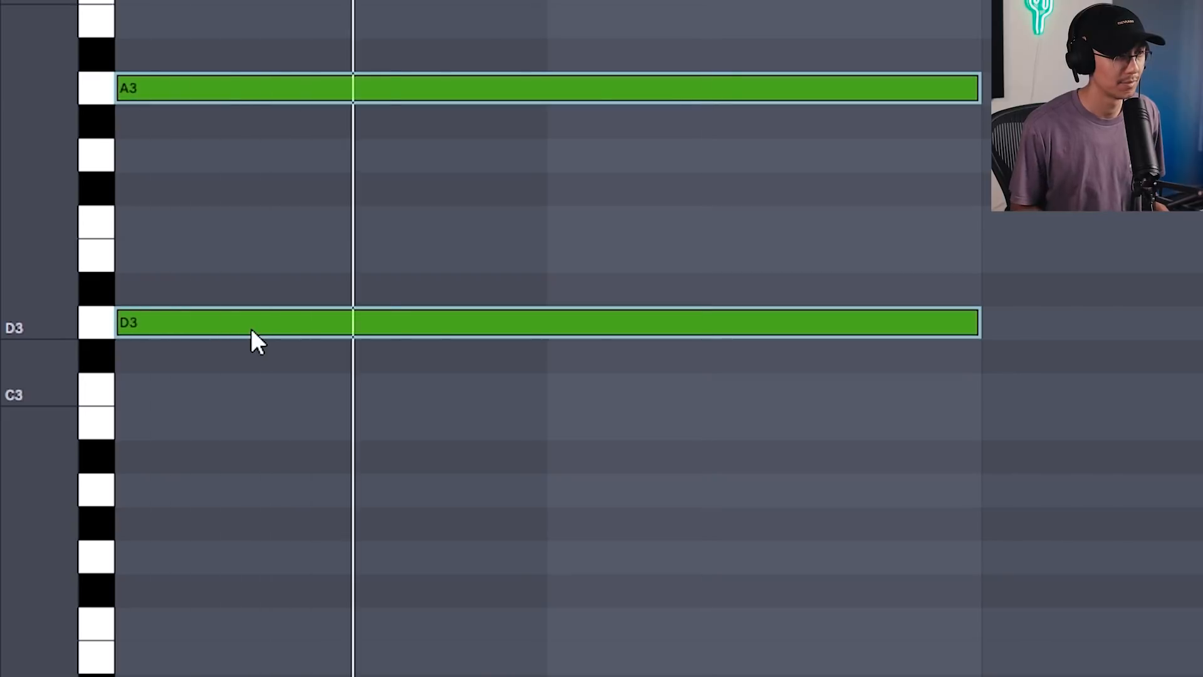
Transpose both notes up a semitone to D#3 and A#3, and down four semitones to B2 and F#3.
key("alt+Up")
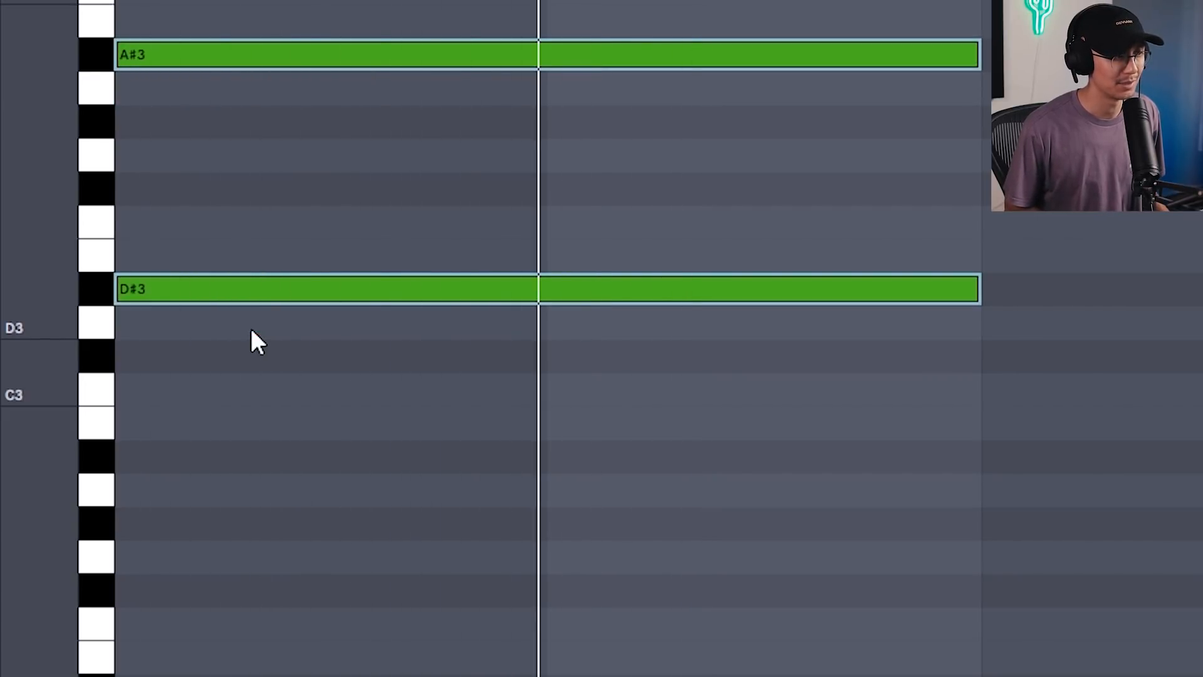
key("alt+Down")
key("alt+Down")
key("alt+Down")
key("alt+Down")
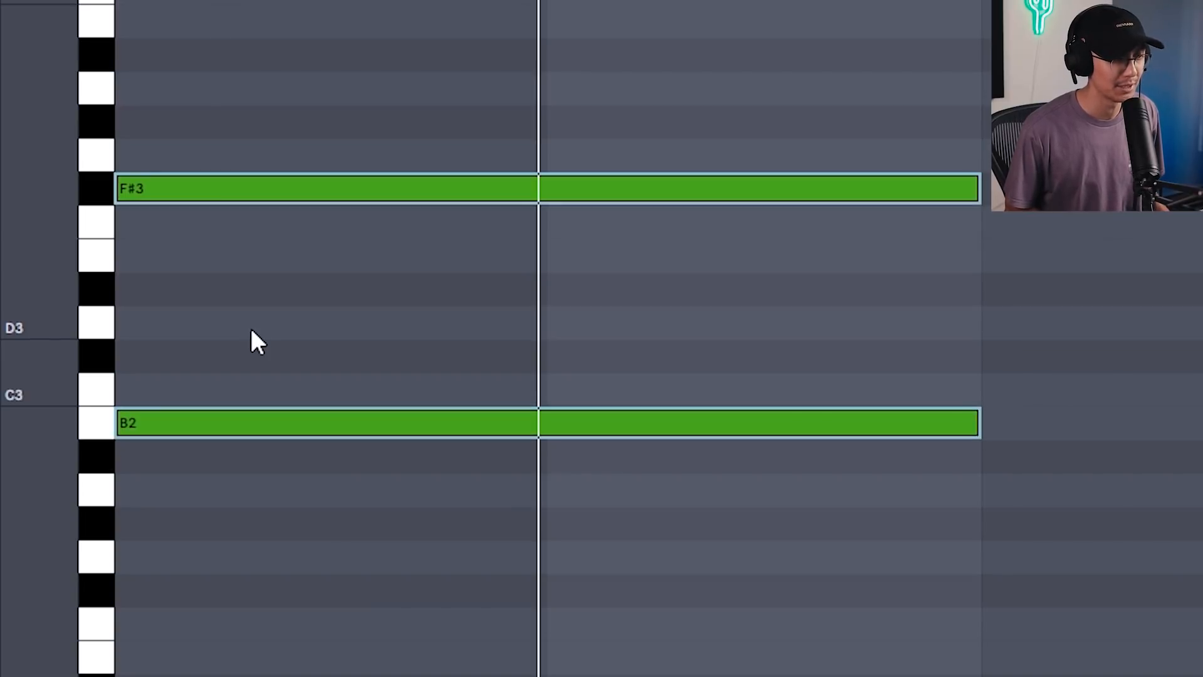
Transpose both notes down semitone by semitone to F2 and C3, and continue five more semitones.
key("alt+Down")
key("alt+Down")
key("alt+Down")
key("alt+Down")
key("alt+Down")
key("alt+Down")
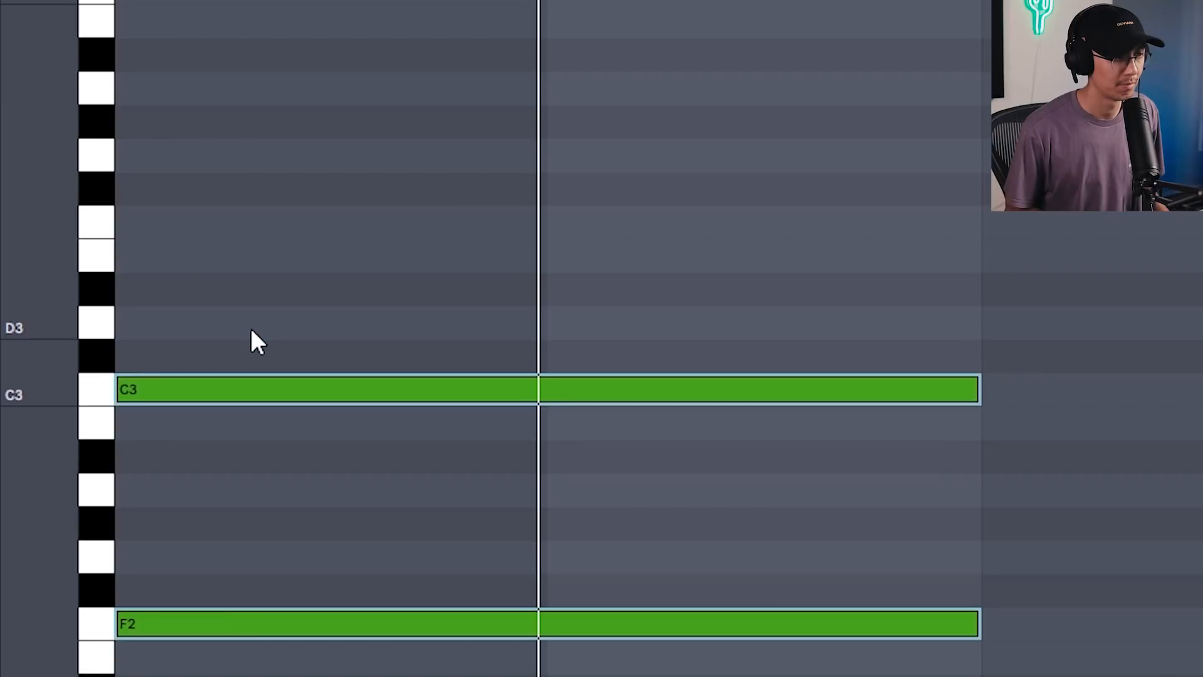
key("alt+Down")
key("alt+Down")
key("alt+Down")
key("alt+Down")
key("alt+Down")
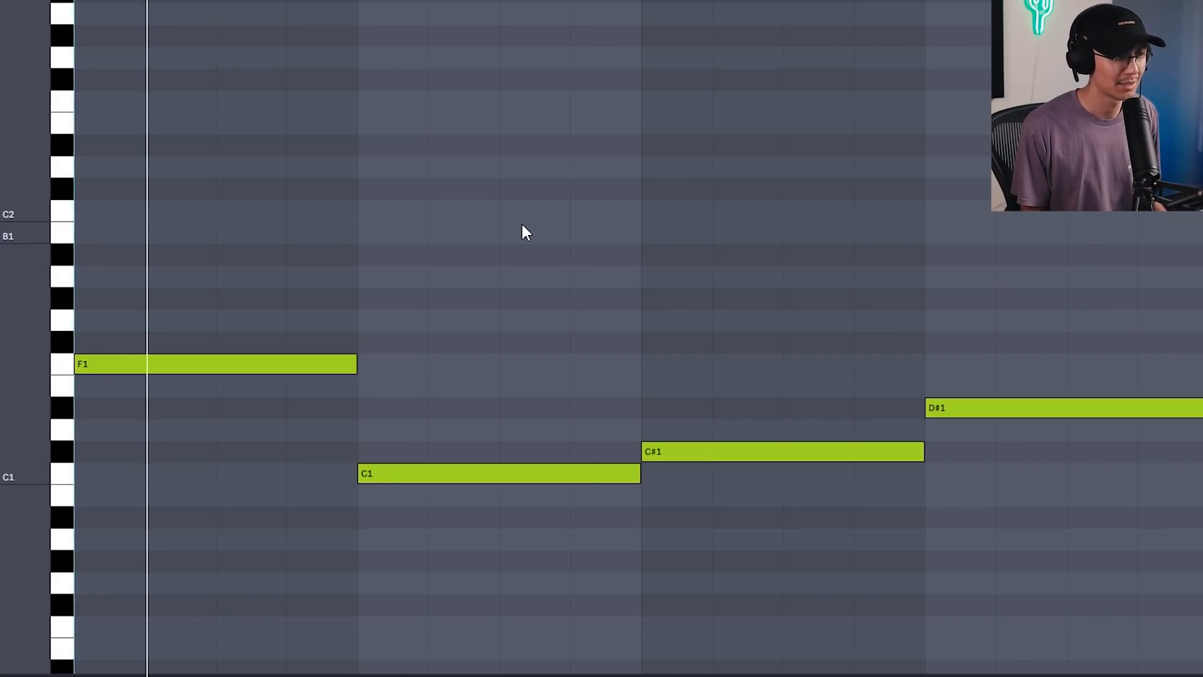
Play the four-note bass line and duplicate it seven semitones higher as C2, G1, G#1 and A#1.
key("space")
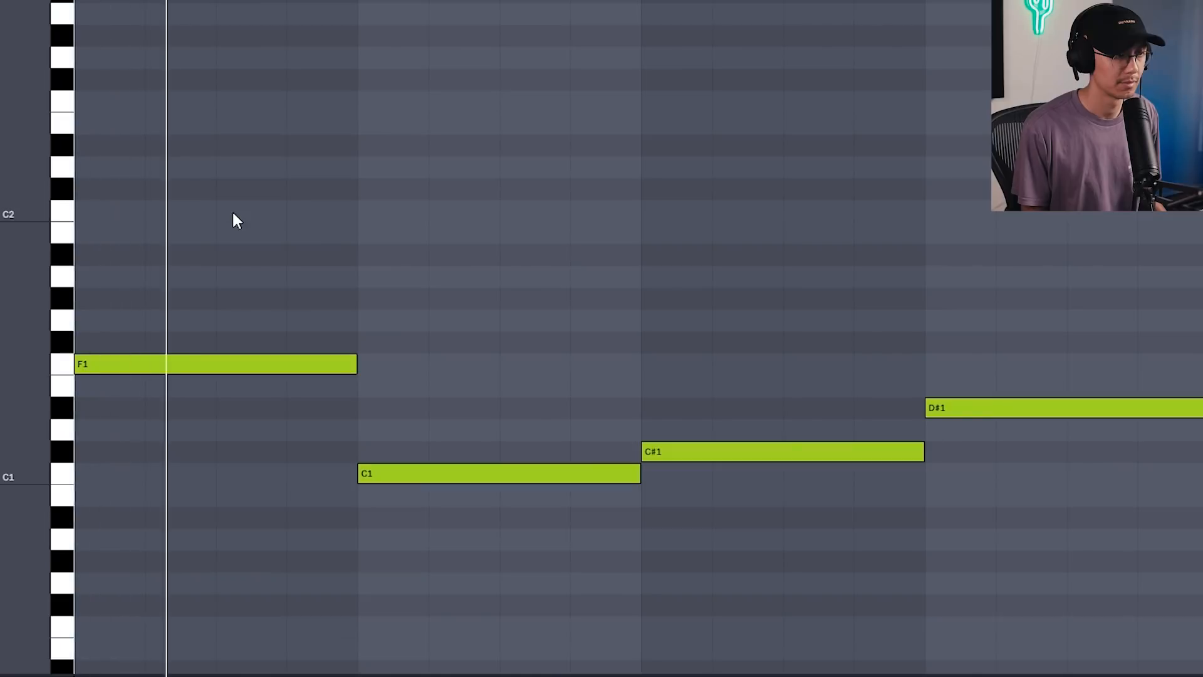
key("space")
left_click_drag(164, 196, 1104, 653)
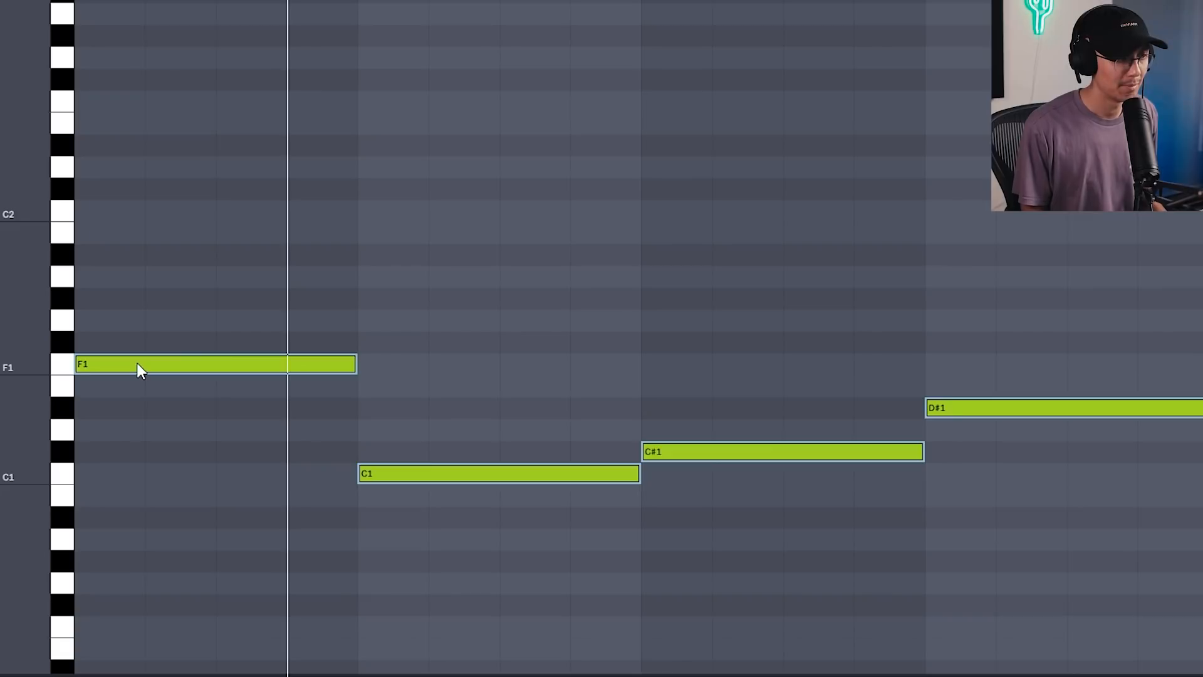
left_click_drag(138, 363, 134, 220)
key("space")
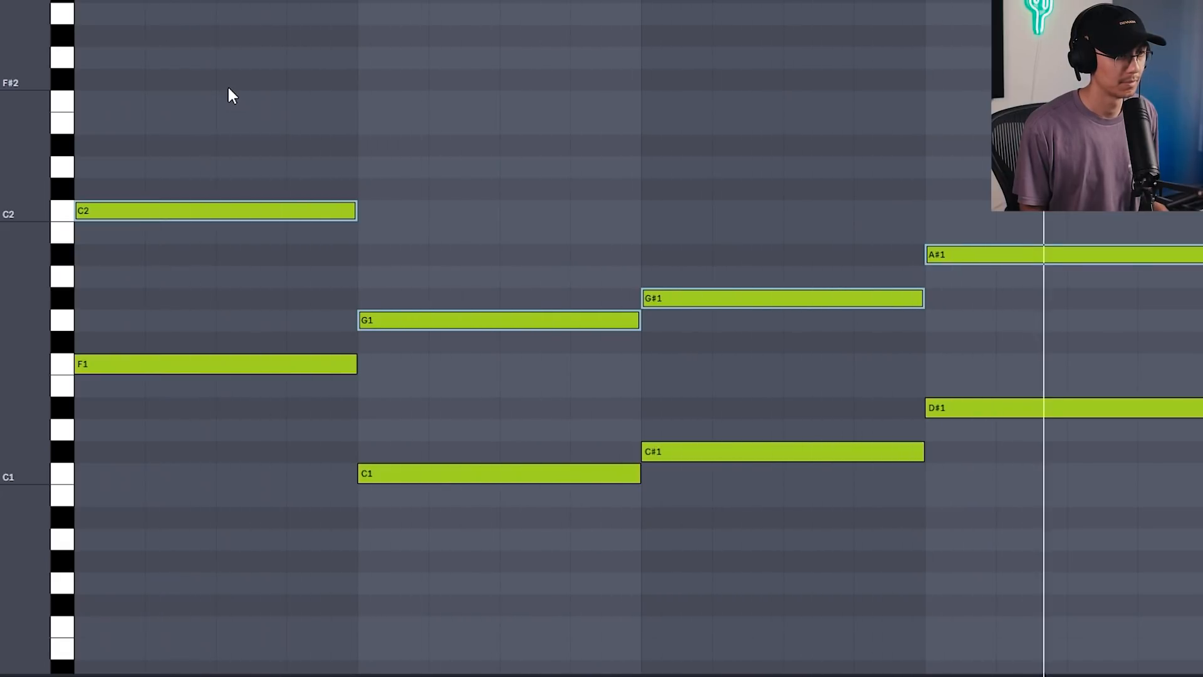
Deactivate the four upper notes to compare the sound without fifths, and undo the deactivation.
key("0")
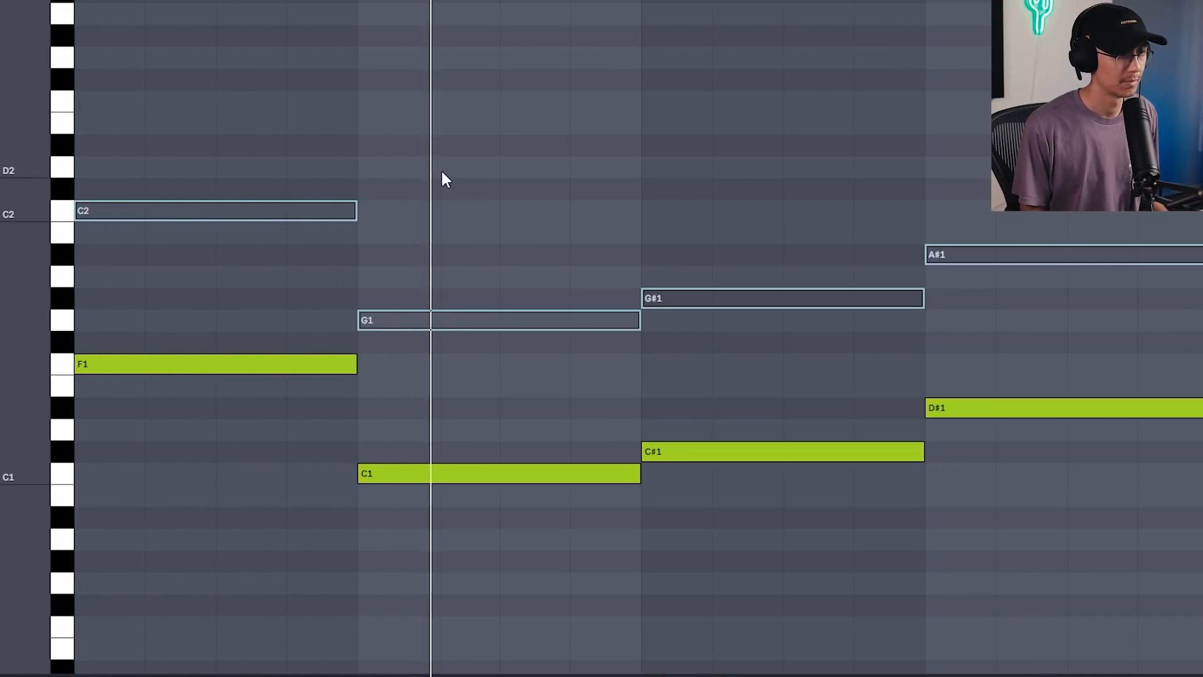
left_click(209, 161)
key("ctrl+z")
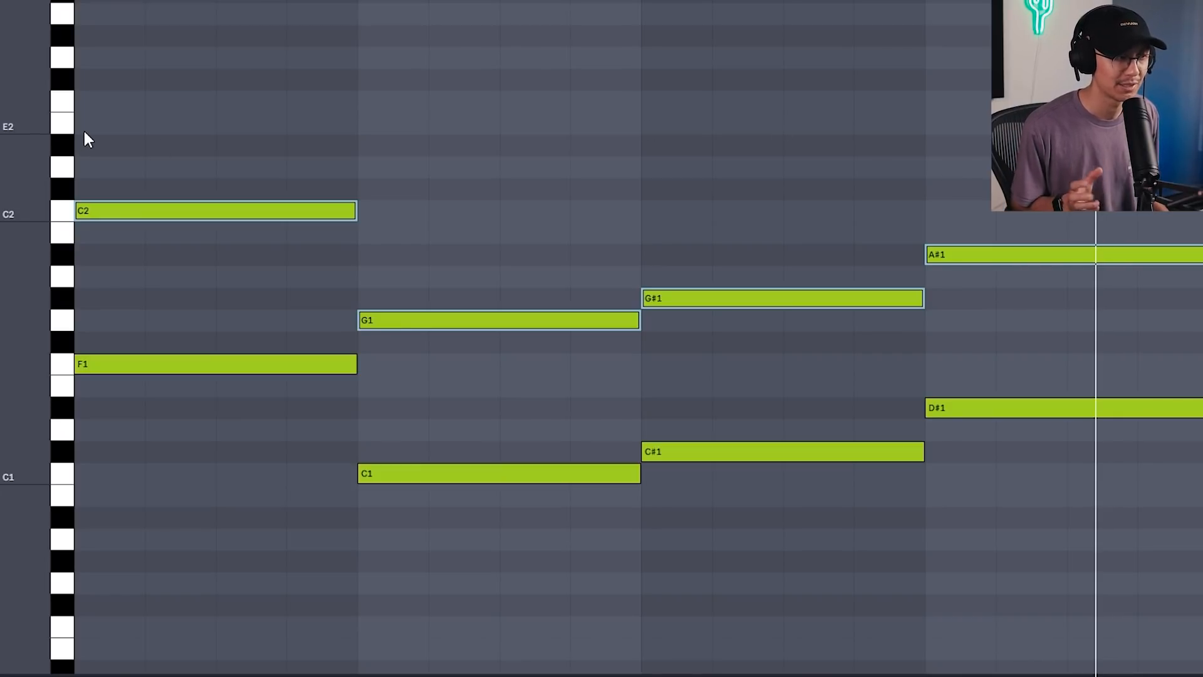
Raise the four upper notes one octave to C3, G2, G#2 and A#2, and return them to C2, G1, G#1 and A#1.
key("shift+Up")
scroll(81, 179, "up", 2)
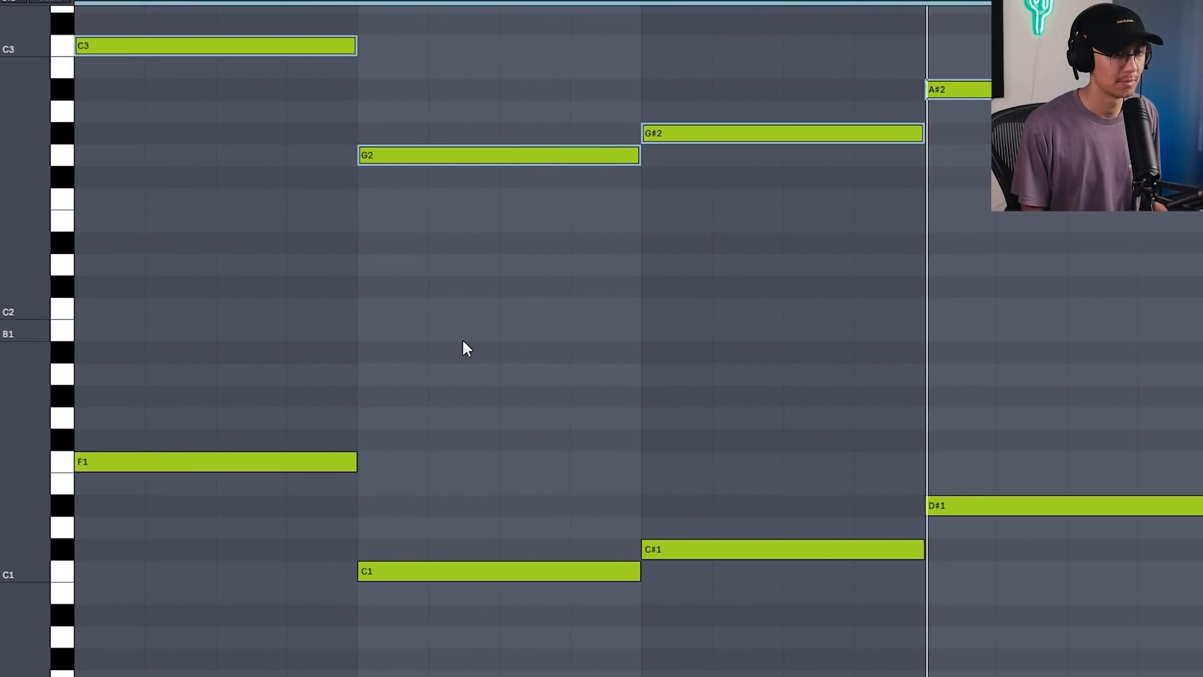
scroll(463, 342, "up", 2)
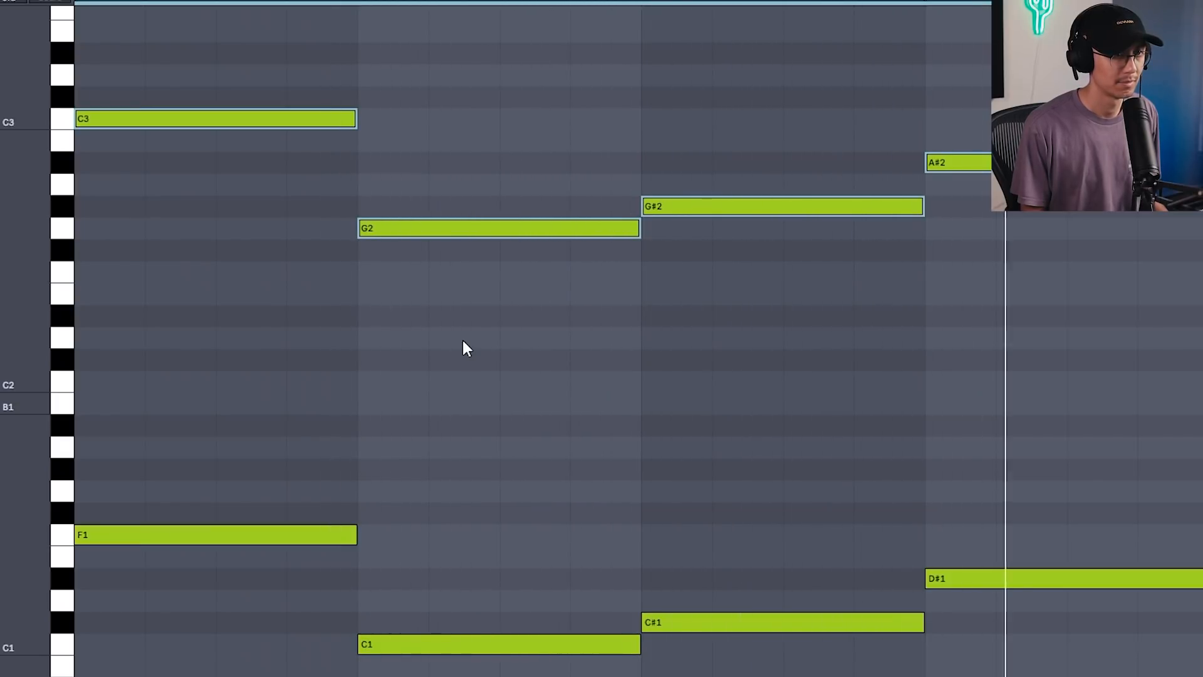
key("shift+Down")
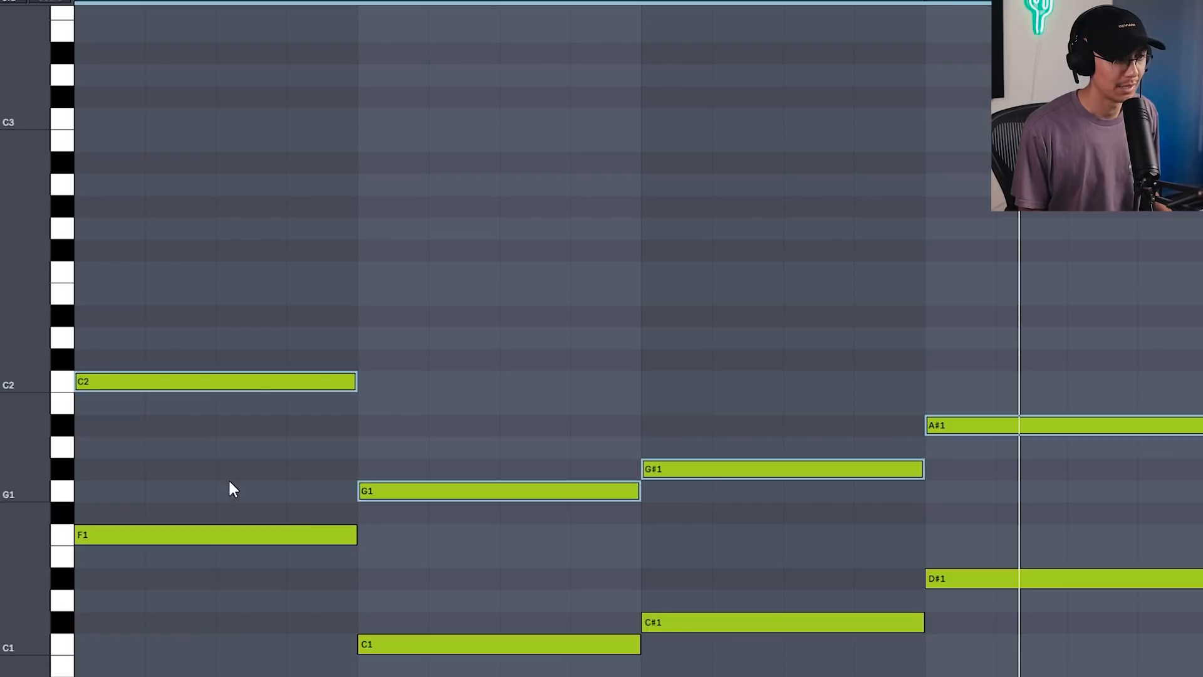
Lower the four root notes one octave to F0, C0, C#0 and D#0, and transpose all notes up one octave.
left_click(146, 537)
left_click_drag(507, 556, 1104, 676)
key("shift+Down")
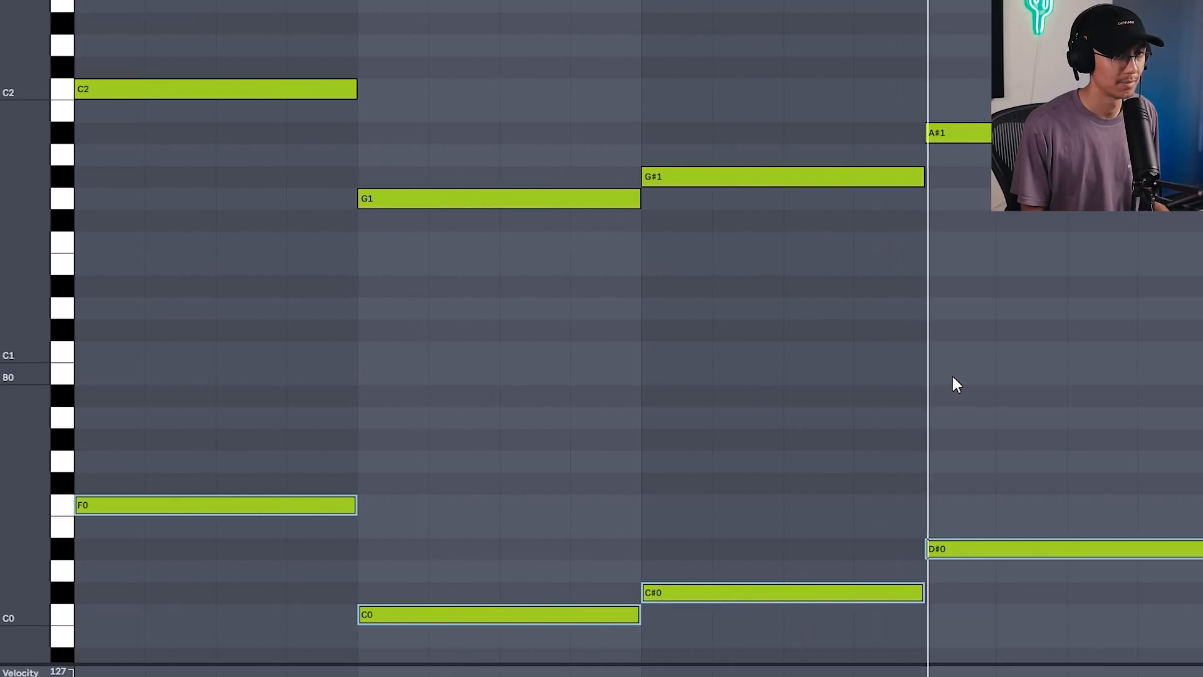
key("ctrl+a")
key("shift+Up")
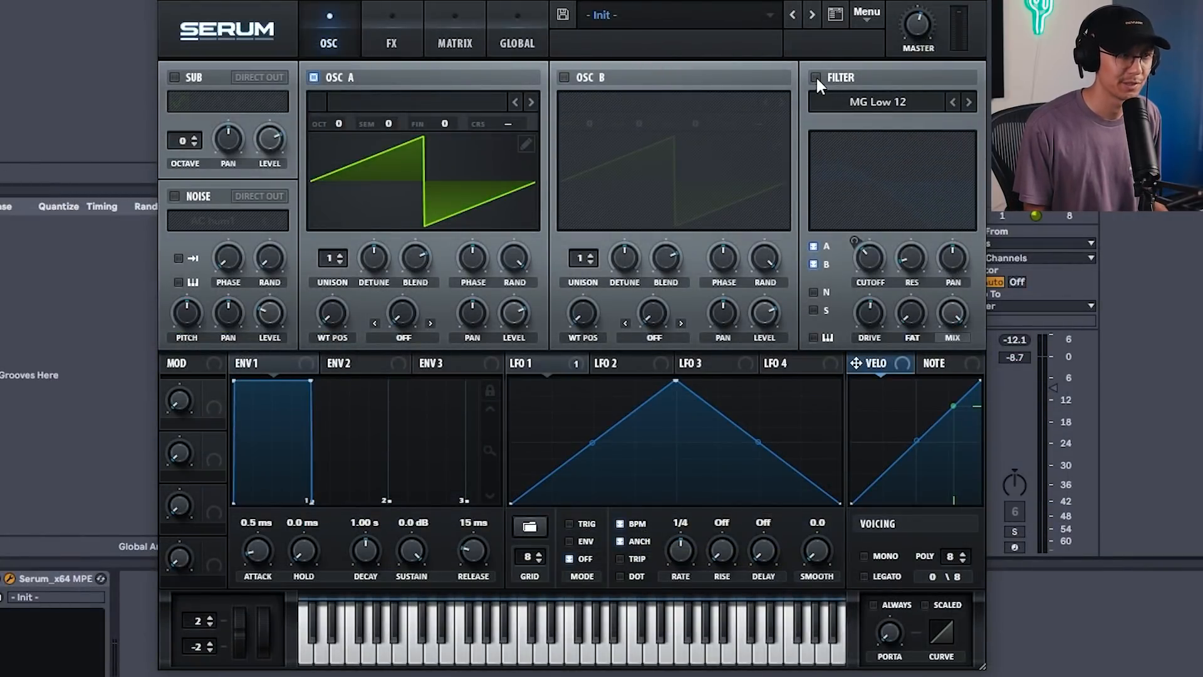
Turn on the MG Low 12 filter for the saw patch in Serum.
left_click(815, 77)
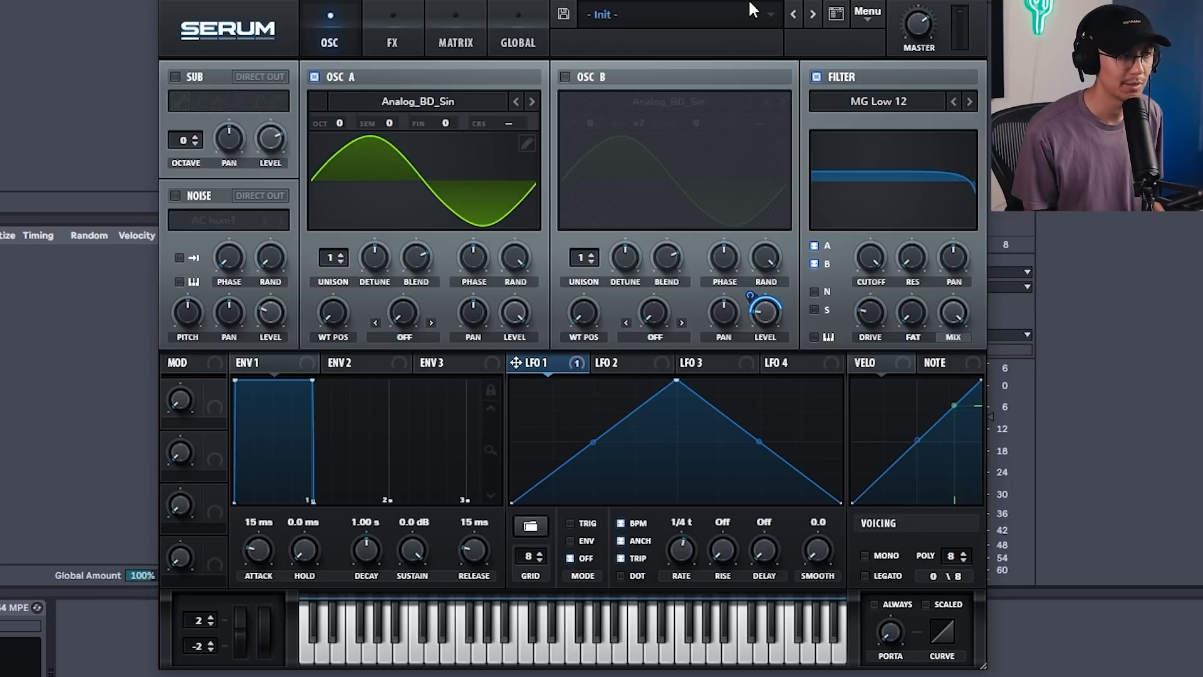
Enable oscillator B on the sine patch and tune it to +7 semitones and +1 octave.
left_click(565, 77)
left_click_drag(638, 123, 646, 148)
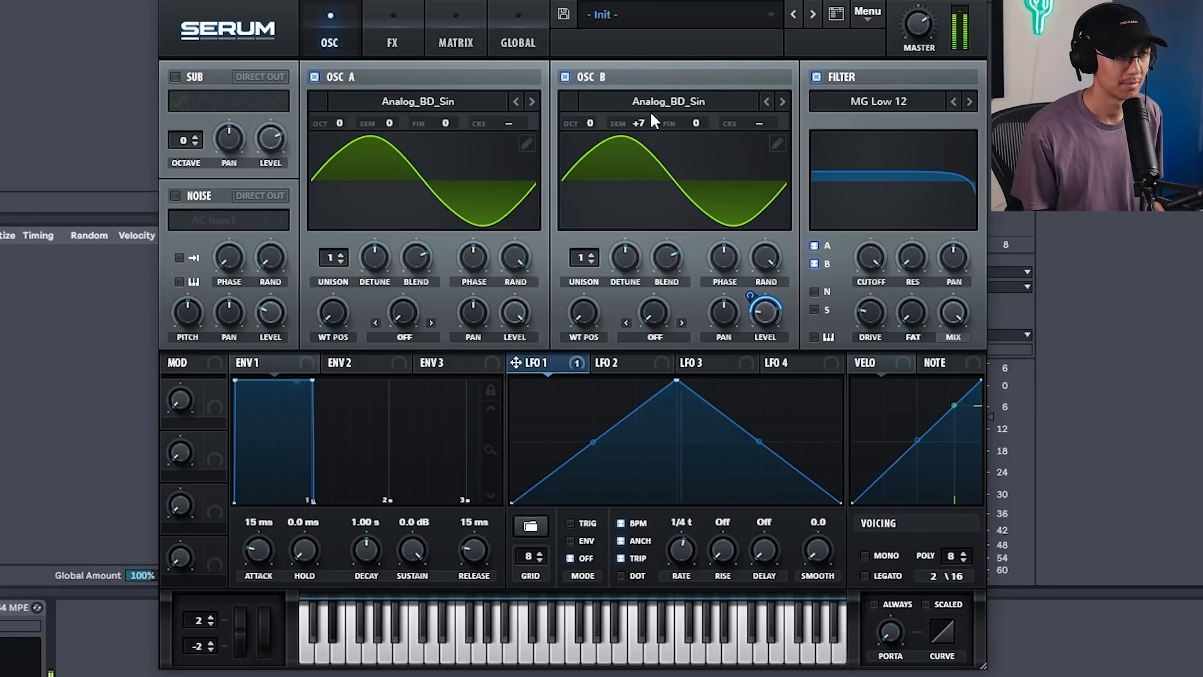
left_click_drag(588, 122, 593, 106)
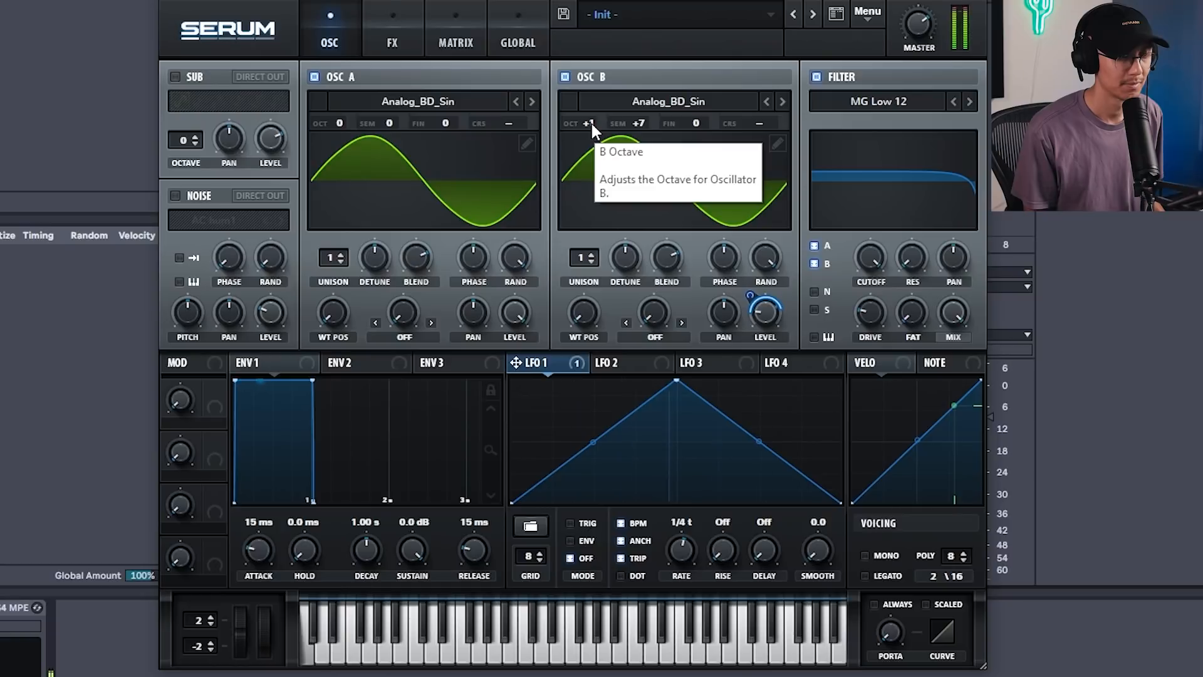
left_click_drag(591, 122, 592, 88)
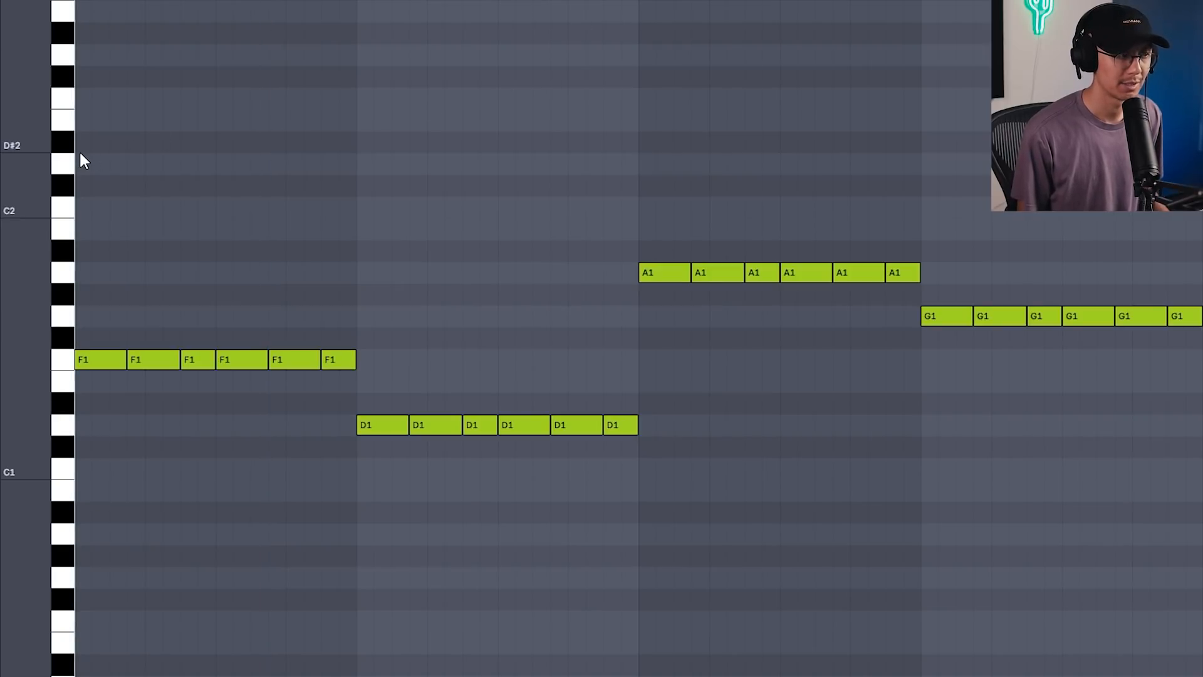
Play the bass pattern and compare the saw patch with the MG Low 24 filter bypassed and re-enabled.
key("space")
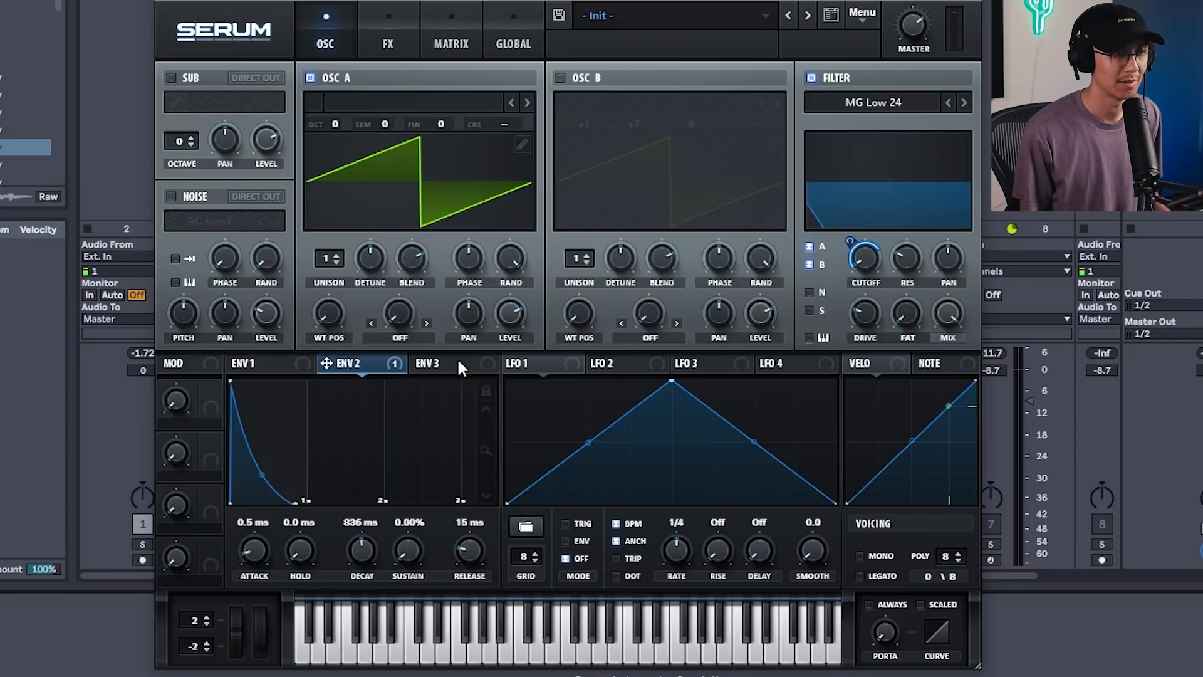
left_click(810, 78)
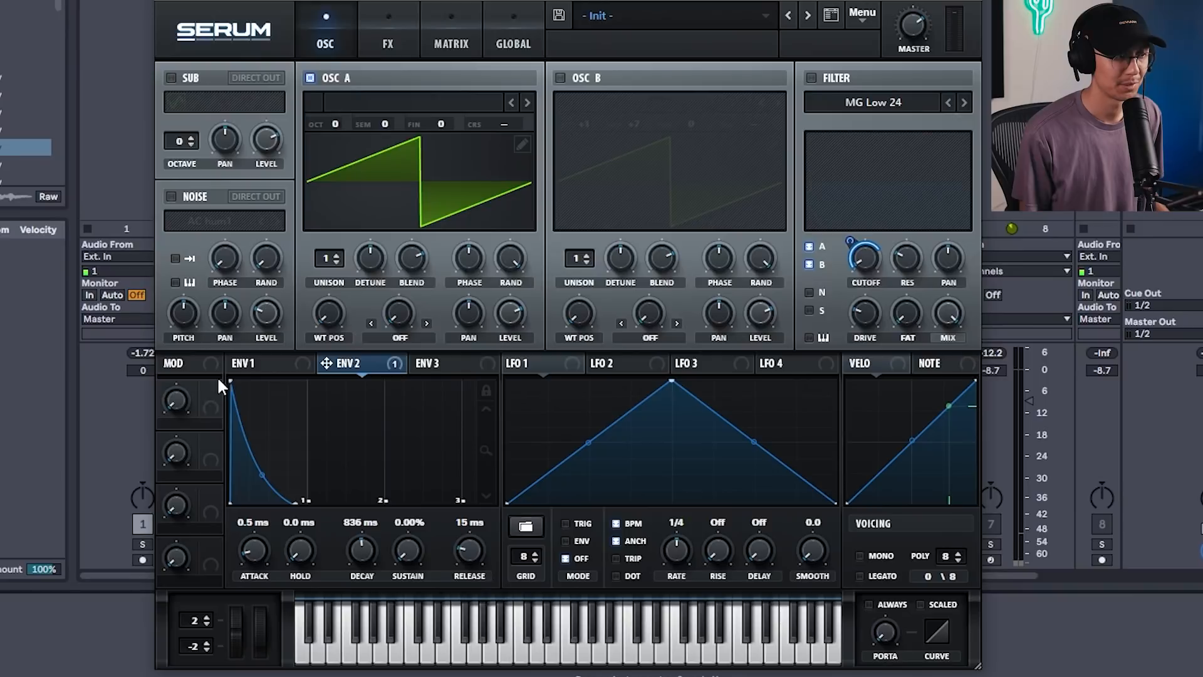
left_click(811, 78)
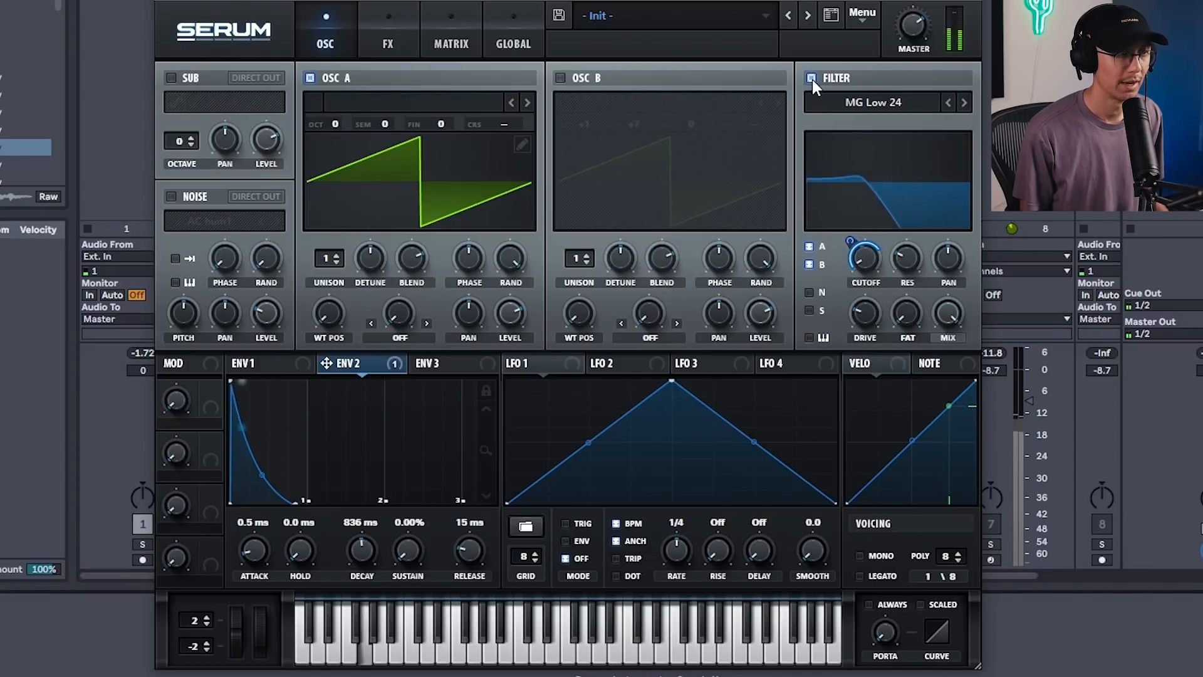
Enable oscillator B on the saw patch and increase the Env 2 modulation depth on the filter cutoff.
left_click(560, 77)
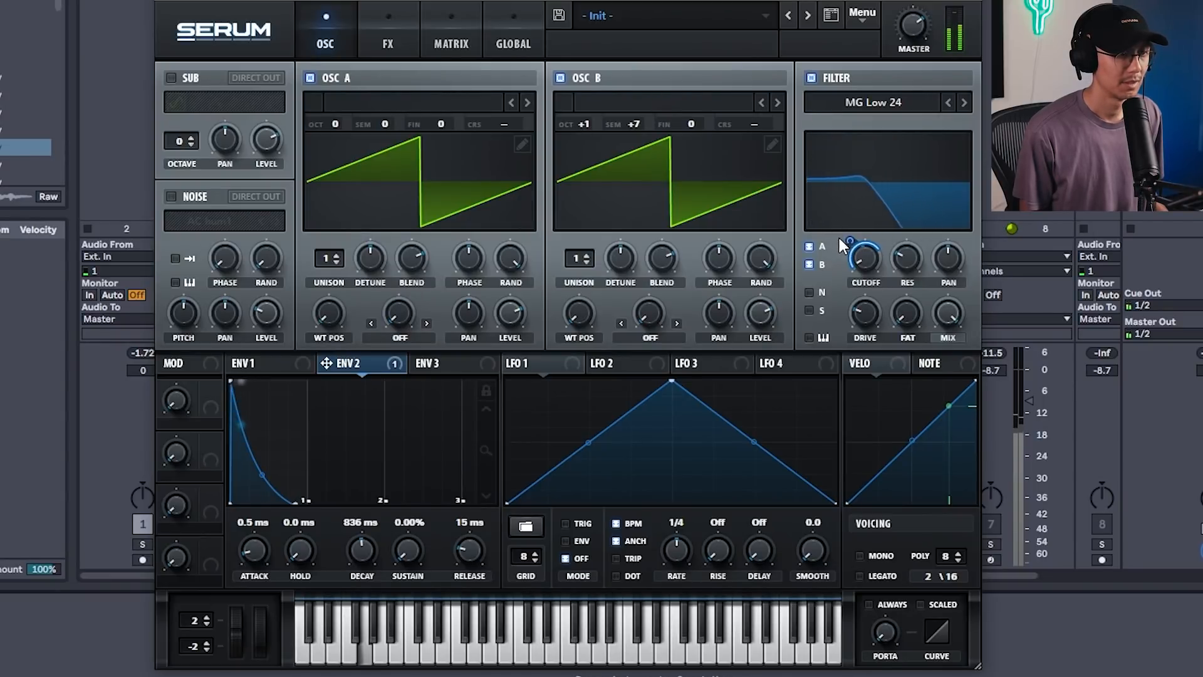
mouse_move(848, 242)
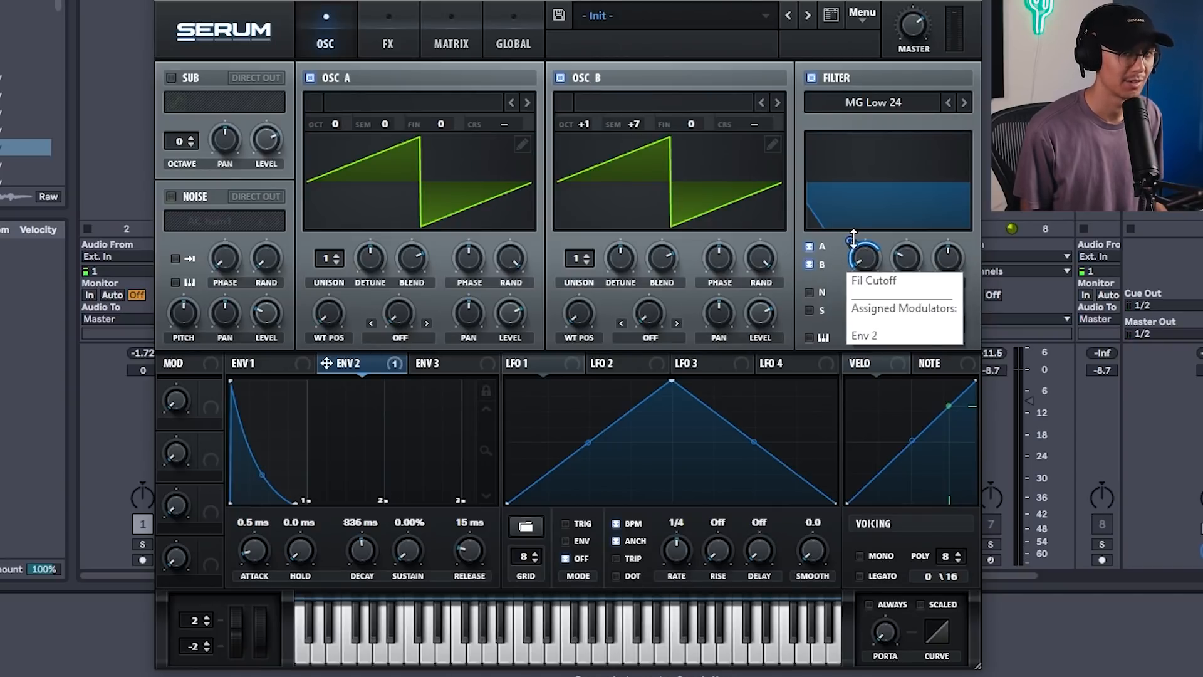
left_click_drag(853, 238, 838, 219)
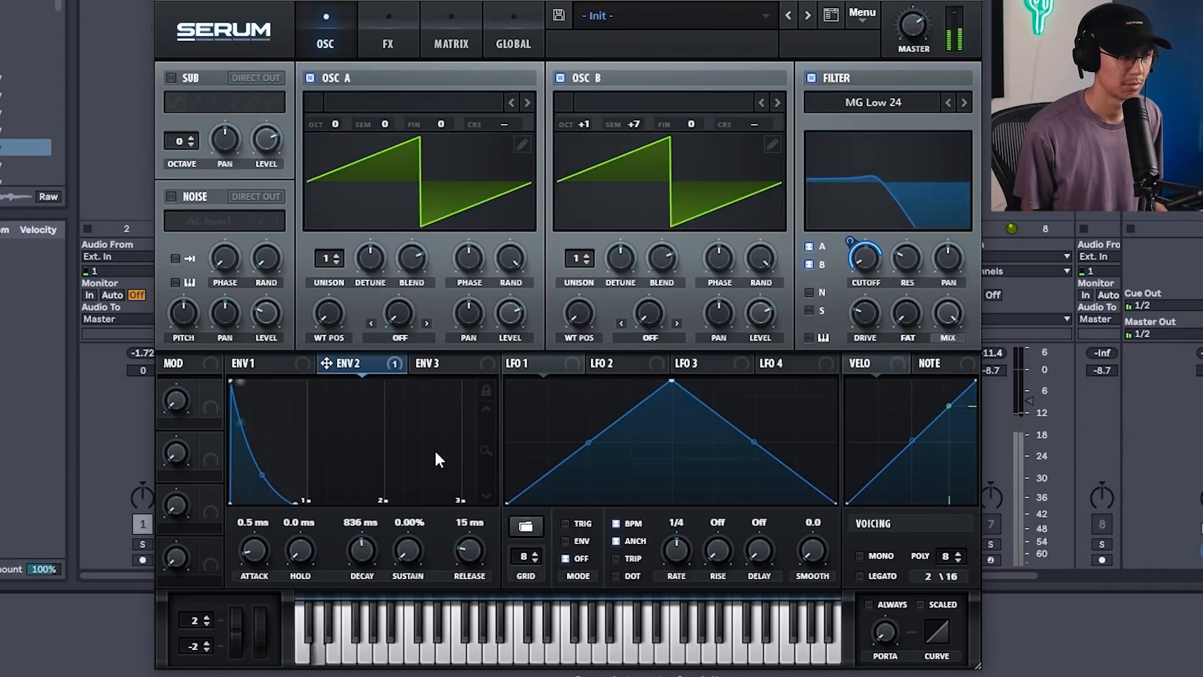
Steepen the Env 2 decay curve on the saw patch, fitting the envelope view to its length for finer shaping.
left_click_drag(262, 475, 258, 504)
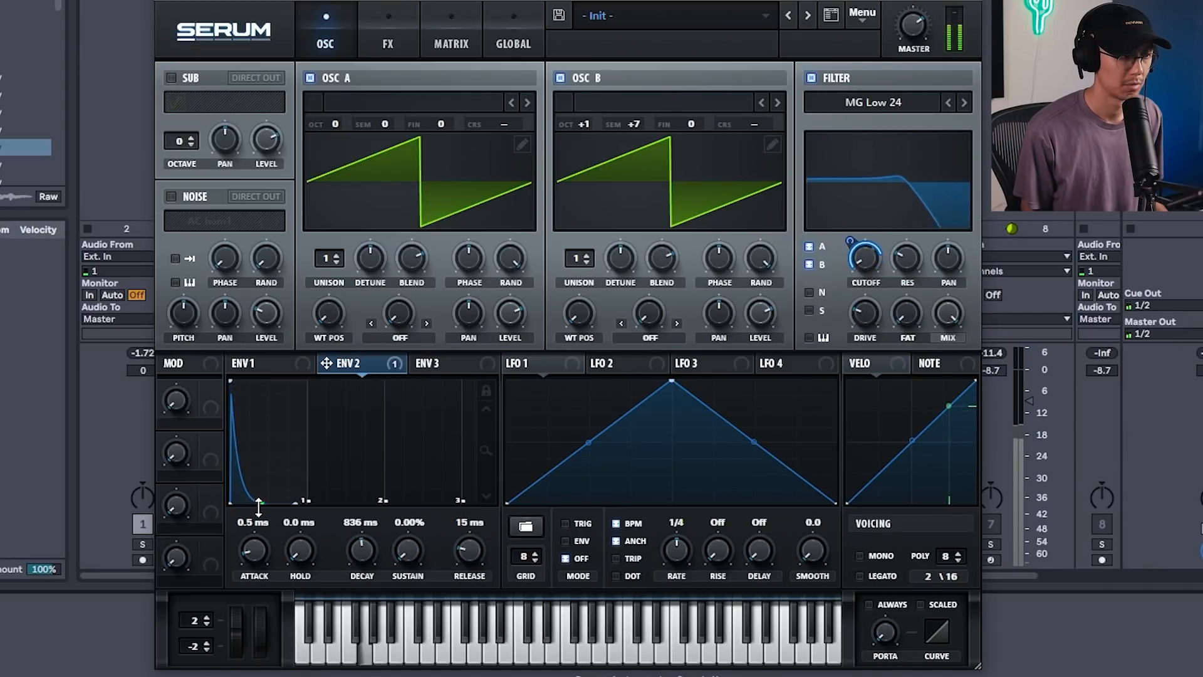
mouse_move(258, 497)
left_mouse_down()
mouse_move(267, 427)
mouse_move(262, 483)
left_mouse_up()
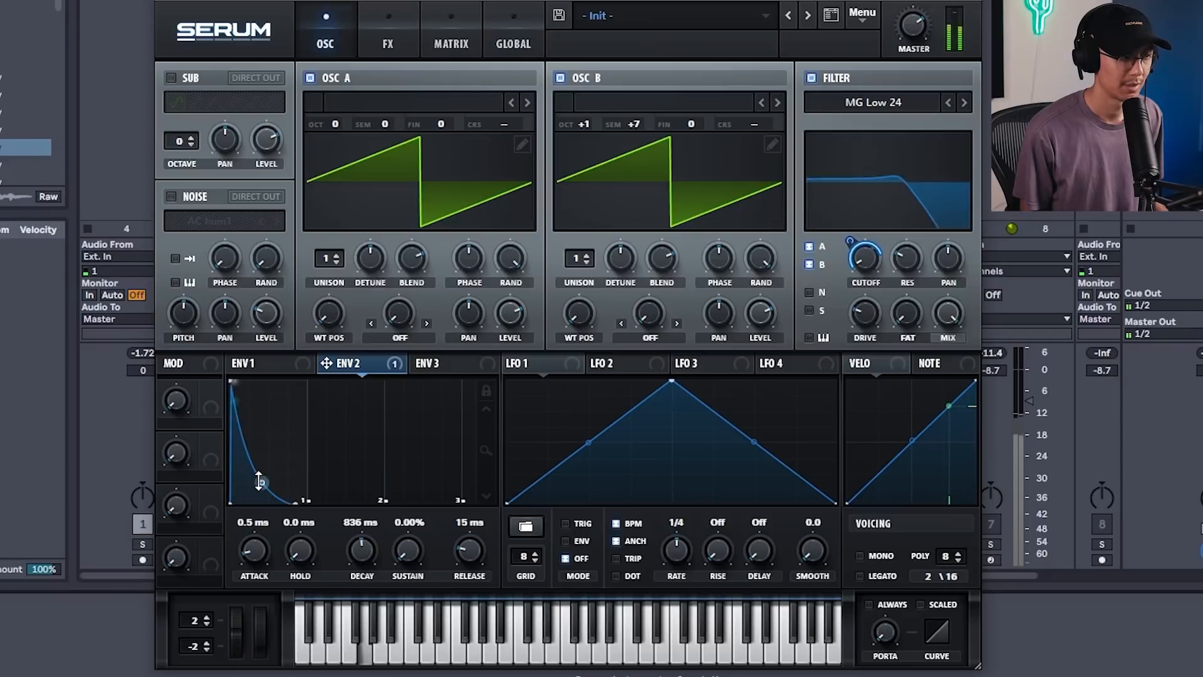
left_click(486, 391)
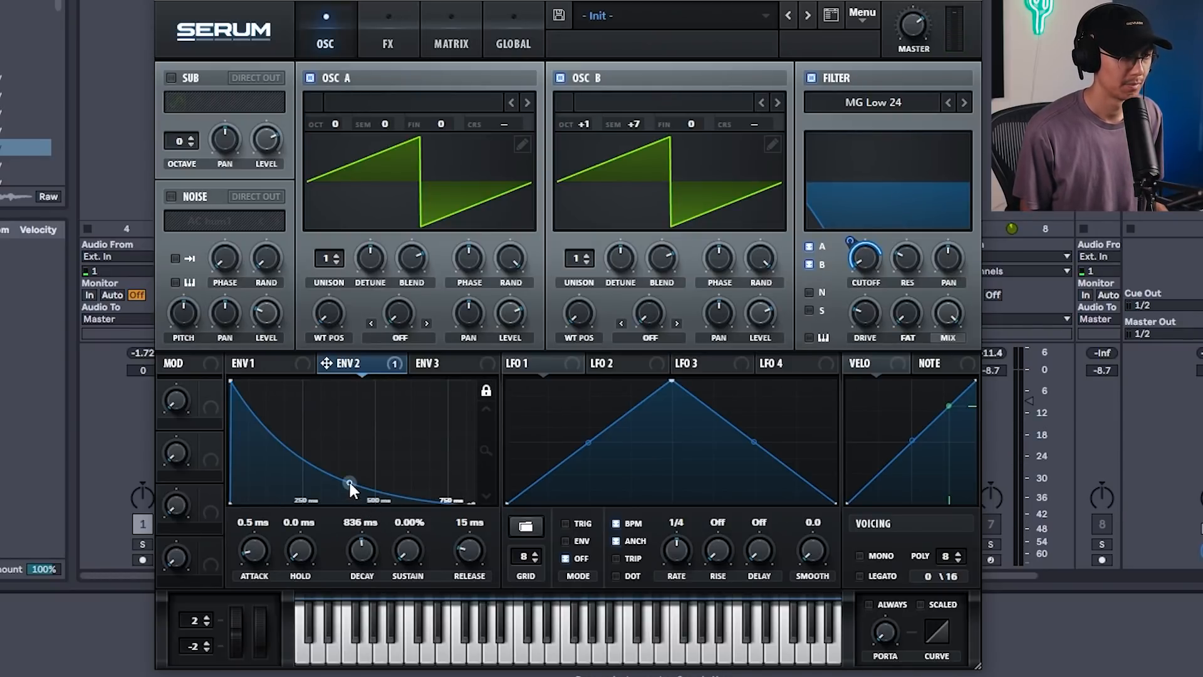
mouse_move(348, 480)
left_mouse_down()
mouse_move(354, 421)
mouse_move(342, 498)
left_mouse_up()
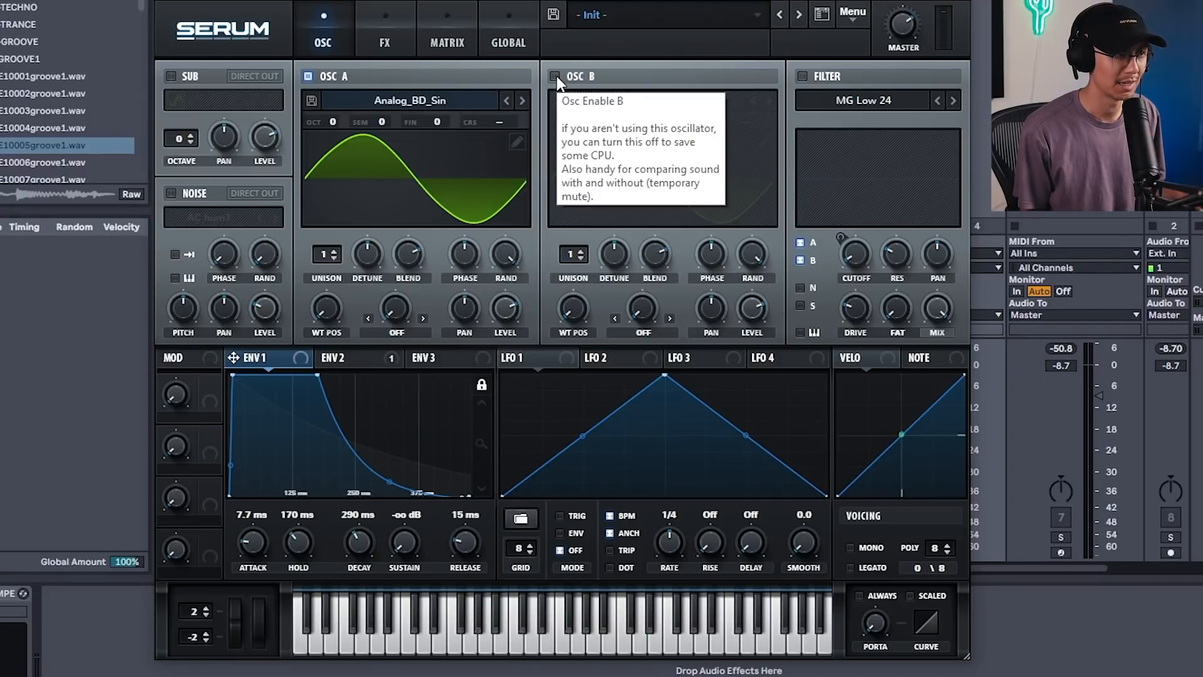
Compare the House track's sine patch with oscillator B on and off, leaving the oscillator enabled.
left_click(555, 76)
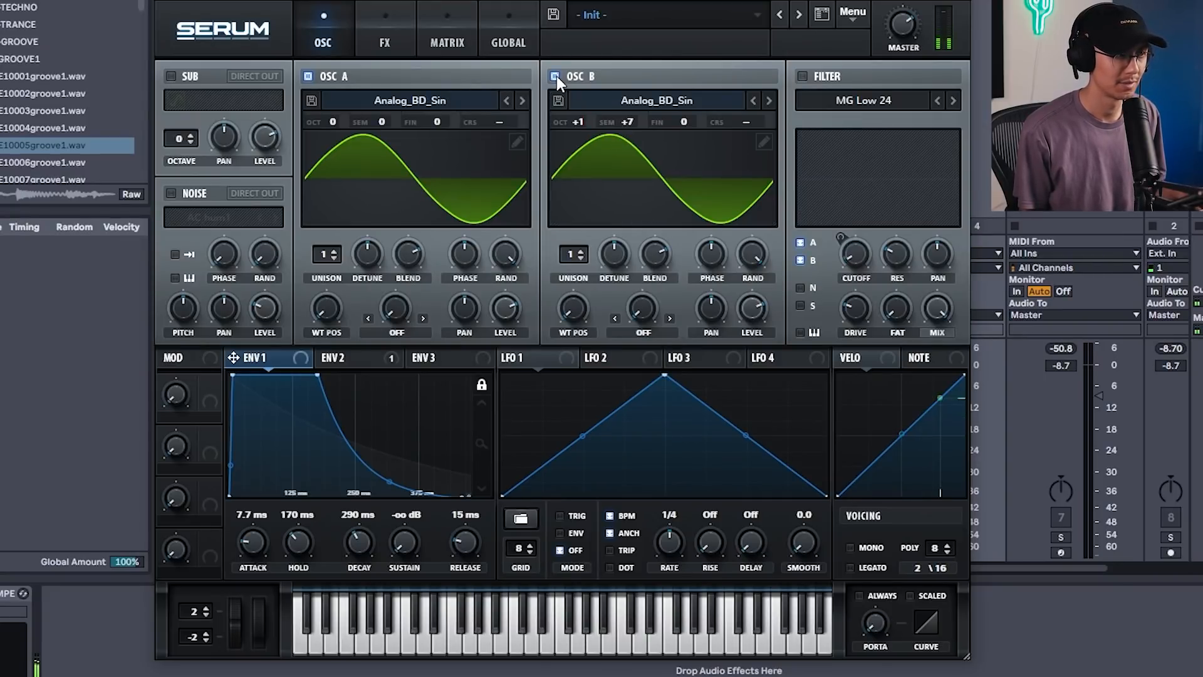
left_click(555, 76)
left_click(556, 77)
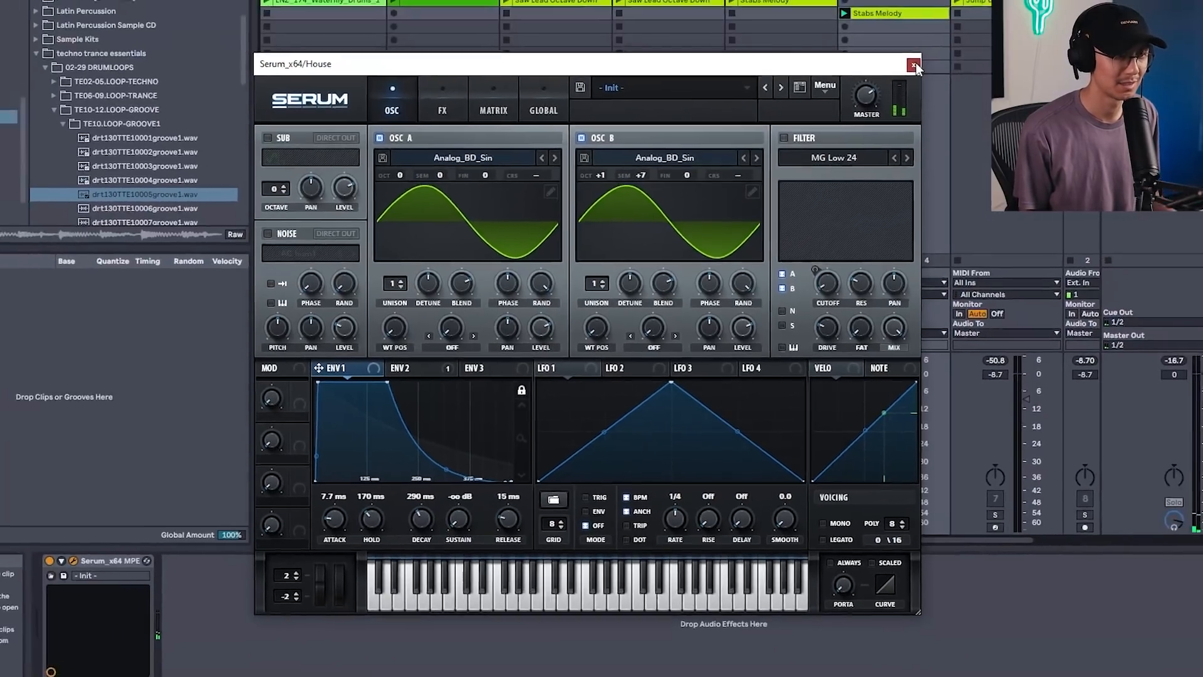
Close the House track's Serum window, toggle the track's solo and stop playback.
left_click(916, 63)
left_click(853, 499)
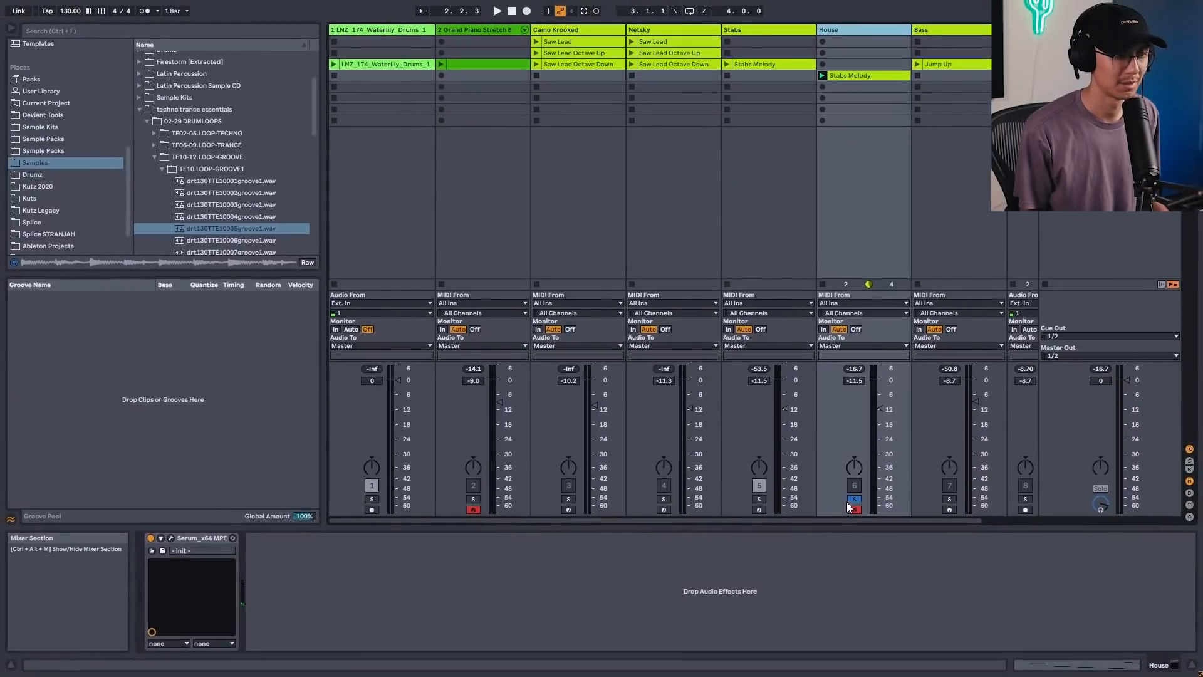
key("space")
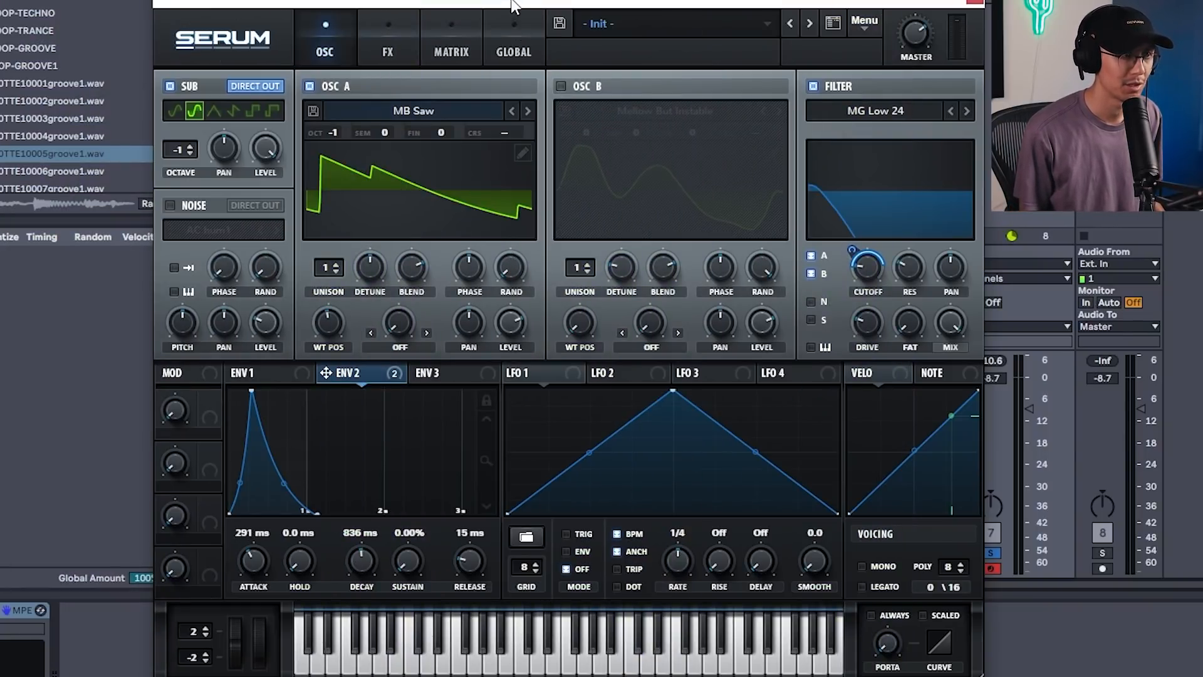
Compare the MB Saw bass patch with the MG Low 24 filter bypassed and re-enabled.
left_click_drag(513, 3, 515, 0)
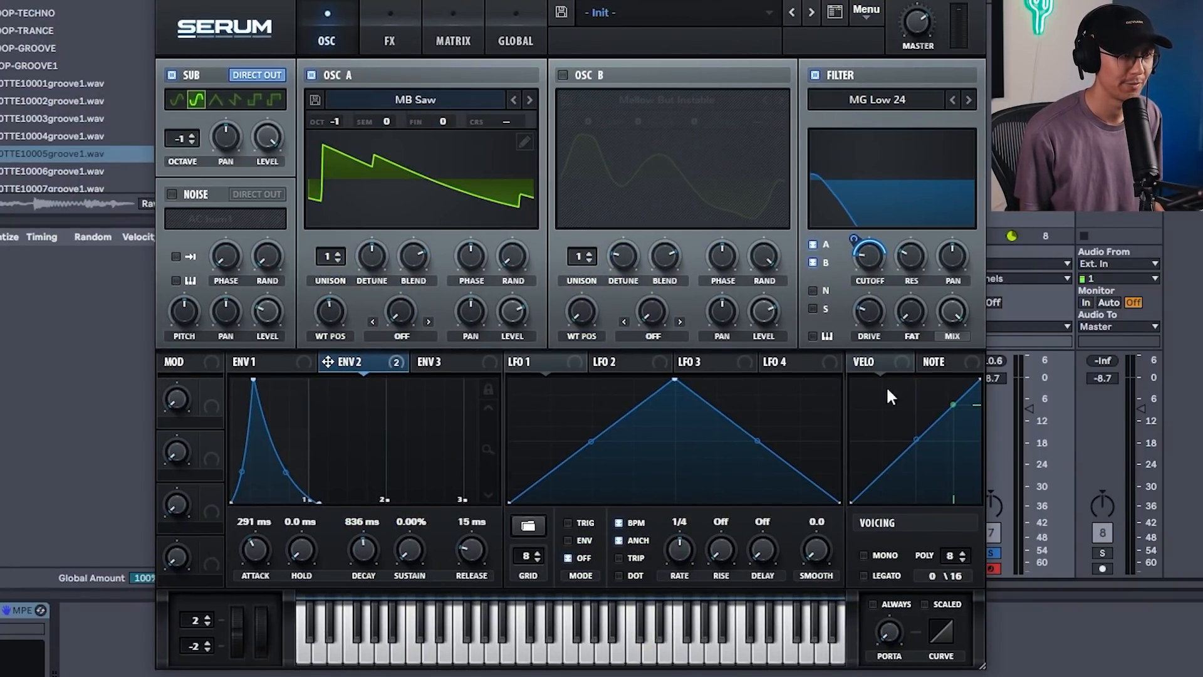
left_click(816, 80)
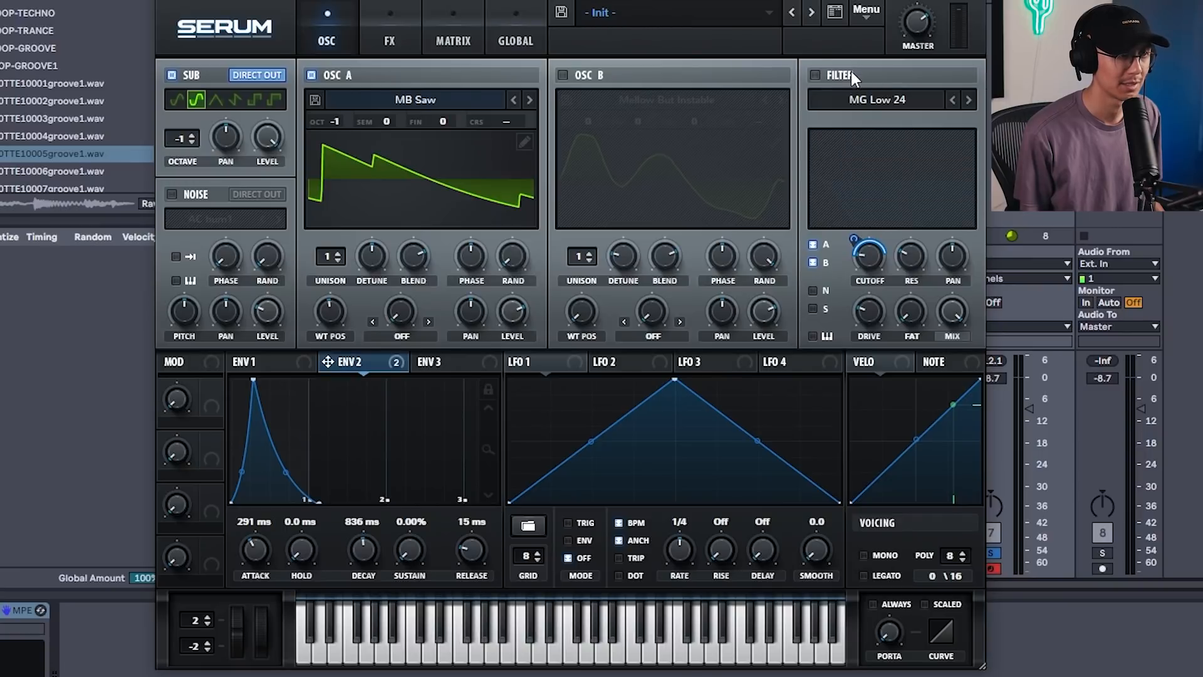
left_click(813, 75)
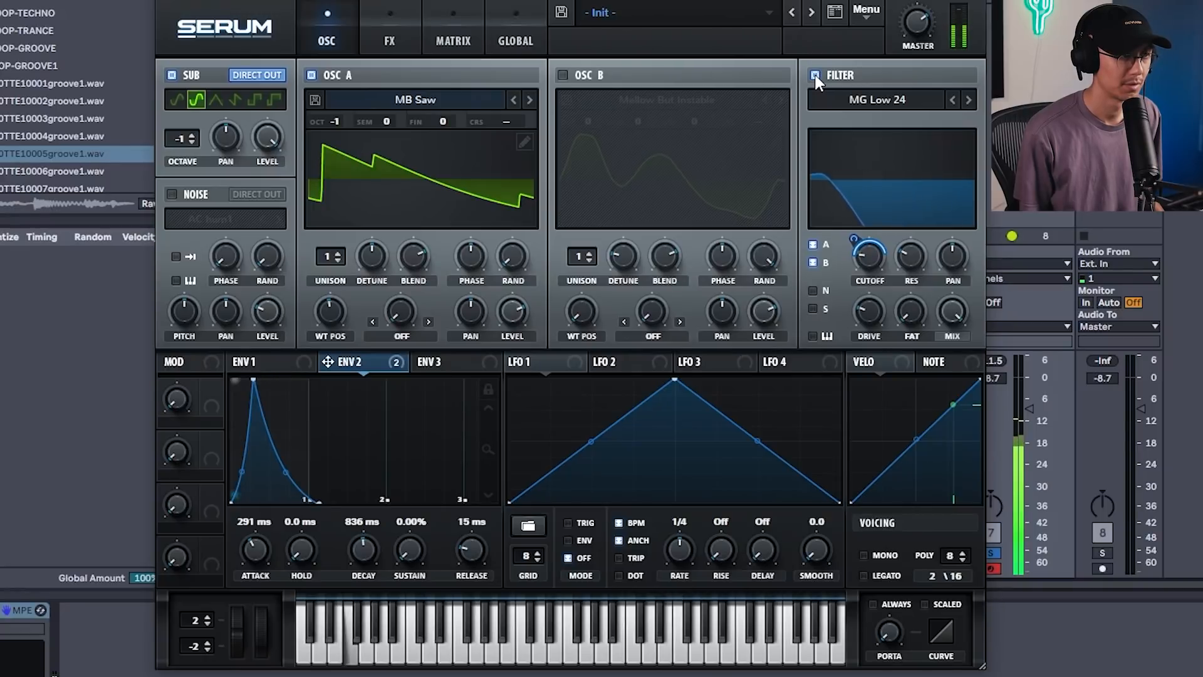
Enable oscillator B with the Mellow But Instable wavetable on the bass patch and tune it to +7 semitones.
left_click(563, 72)
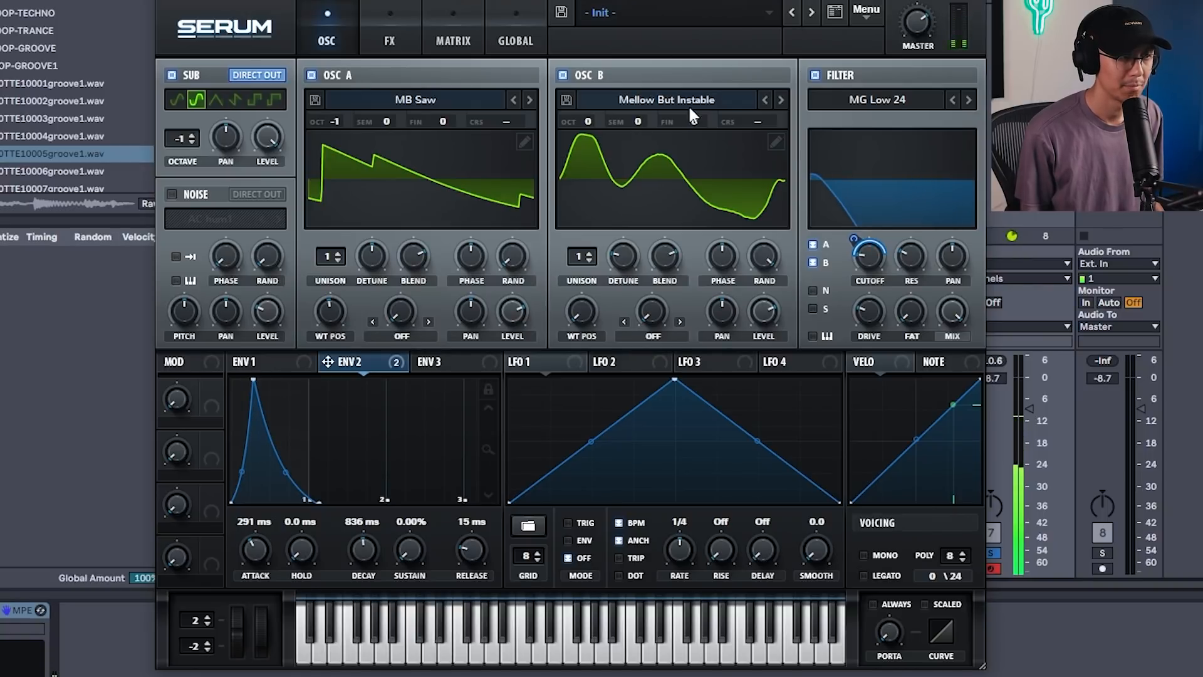
left_click_drag(644, 122, 647, 113)
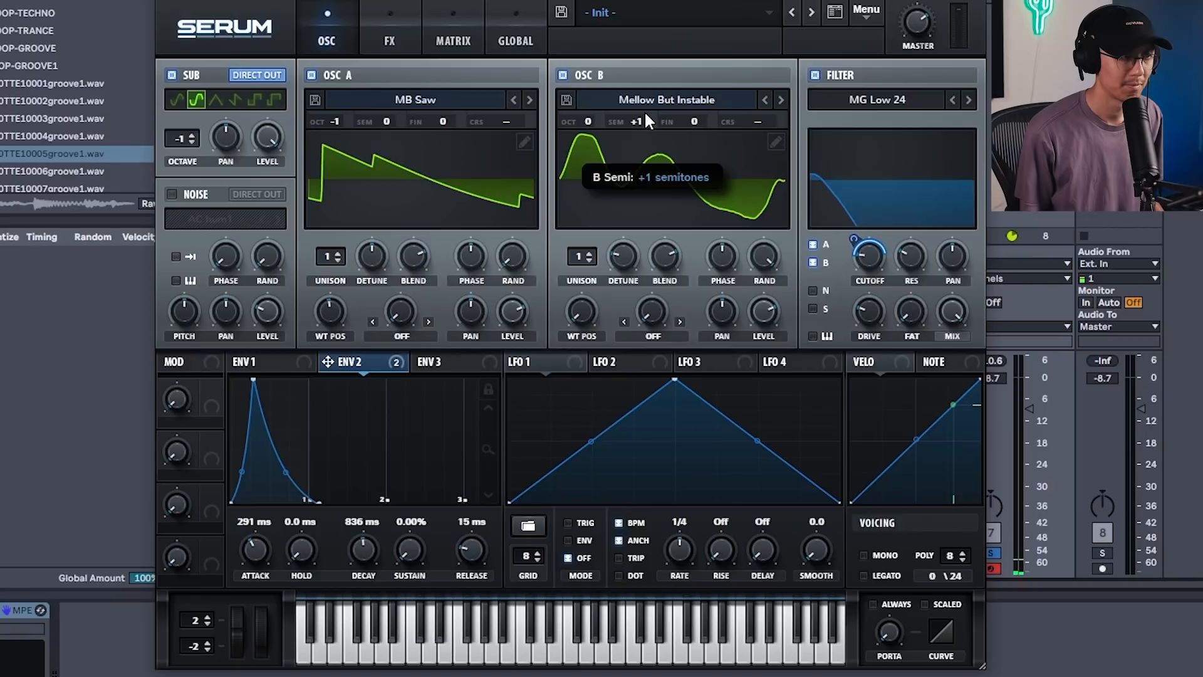
left_click_drag(644, 110, 646, 55)
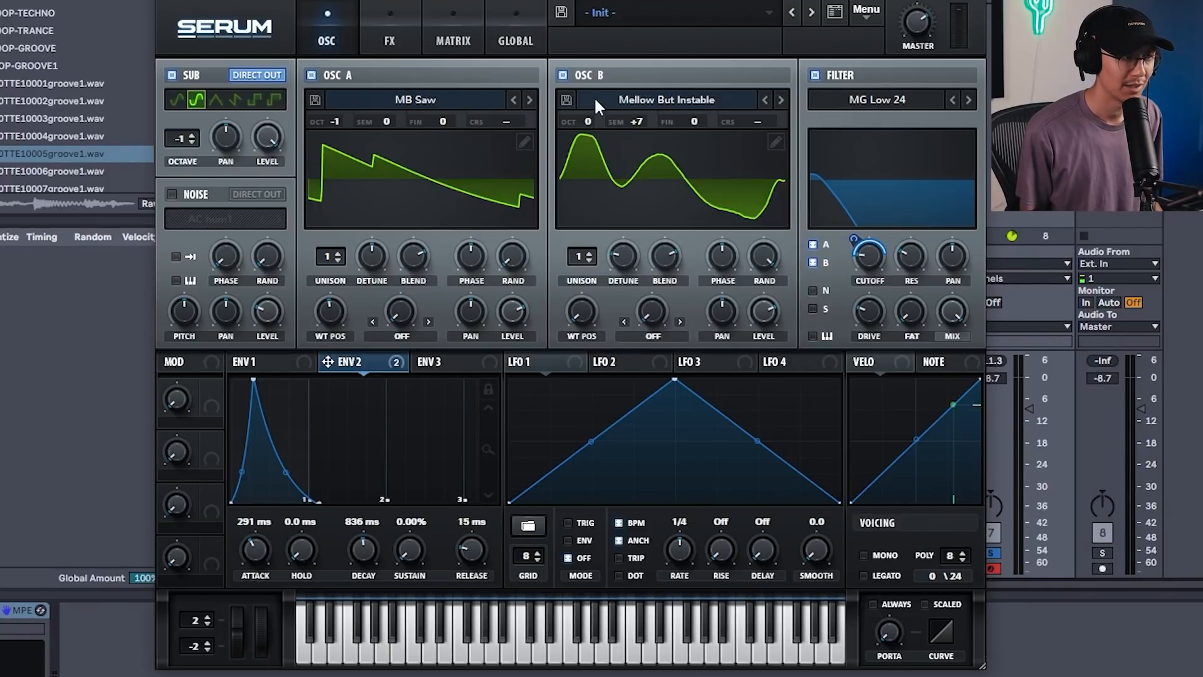
Audition oscillator B at progressively higher octaves while the bass plays, settling on +1 octave.
left_click_drag(588, 122, 589, 104)
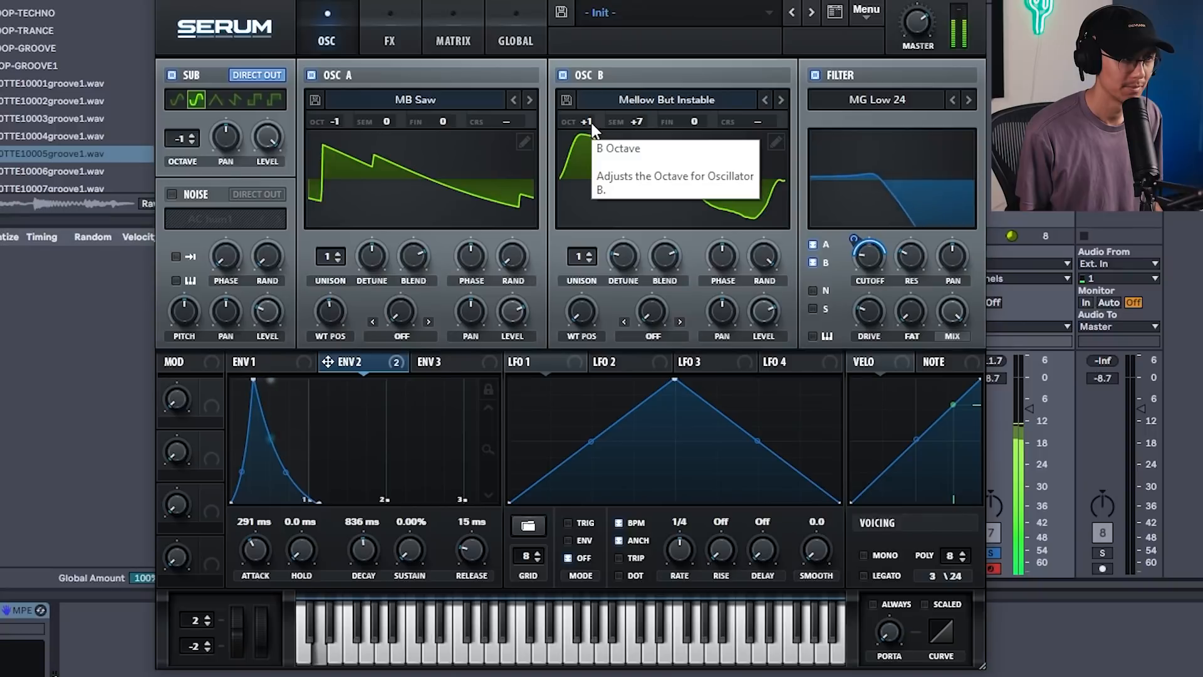
left_click_drag(590, 122, 591, 107)
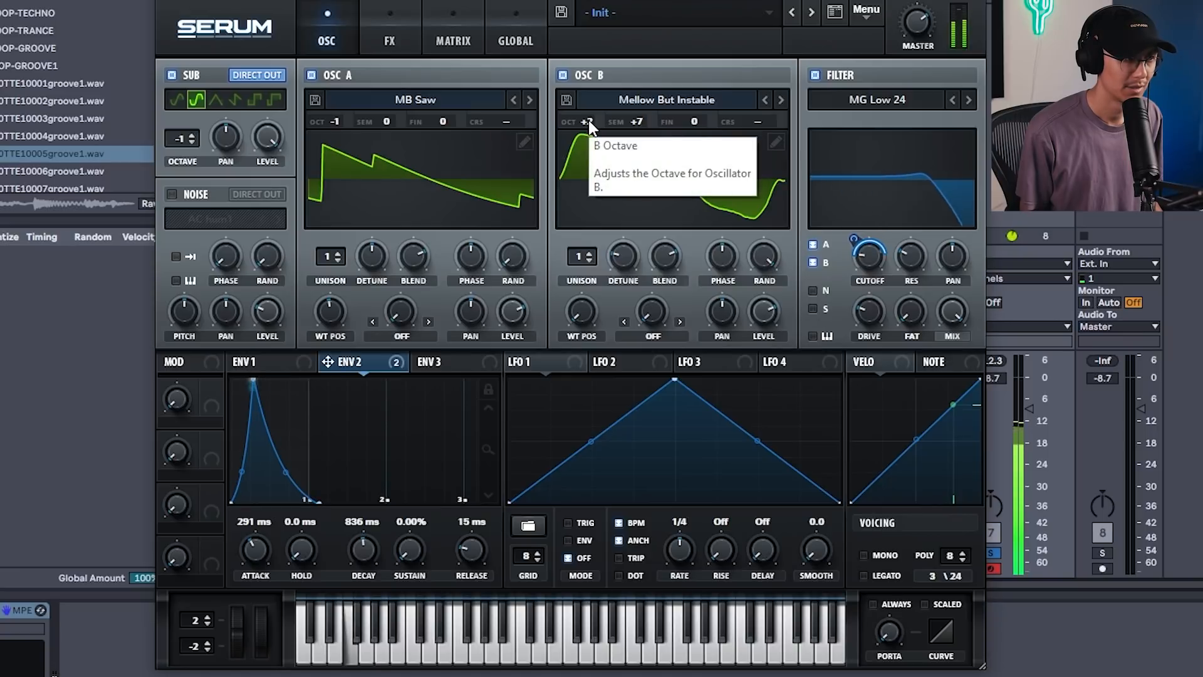
left_click_drag(589, 119, 588, 103)
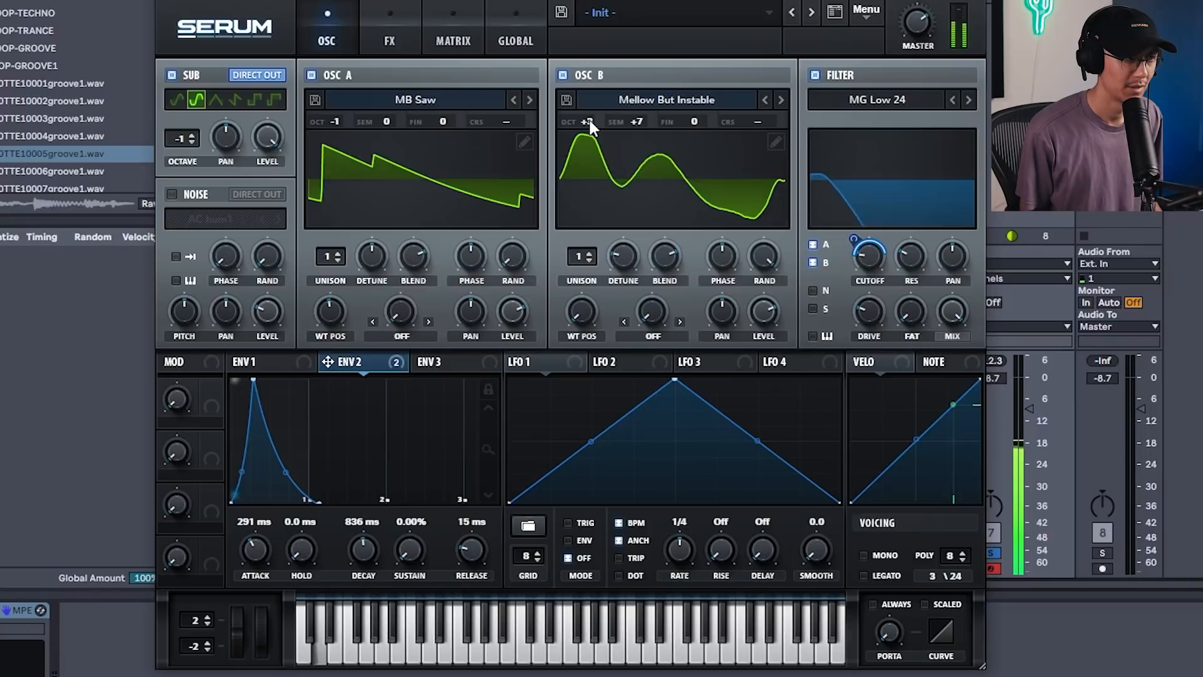
left_click_drag(589, 121, 585, 177)
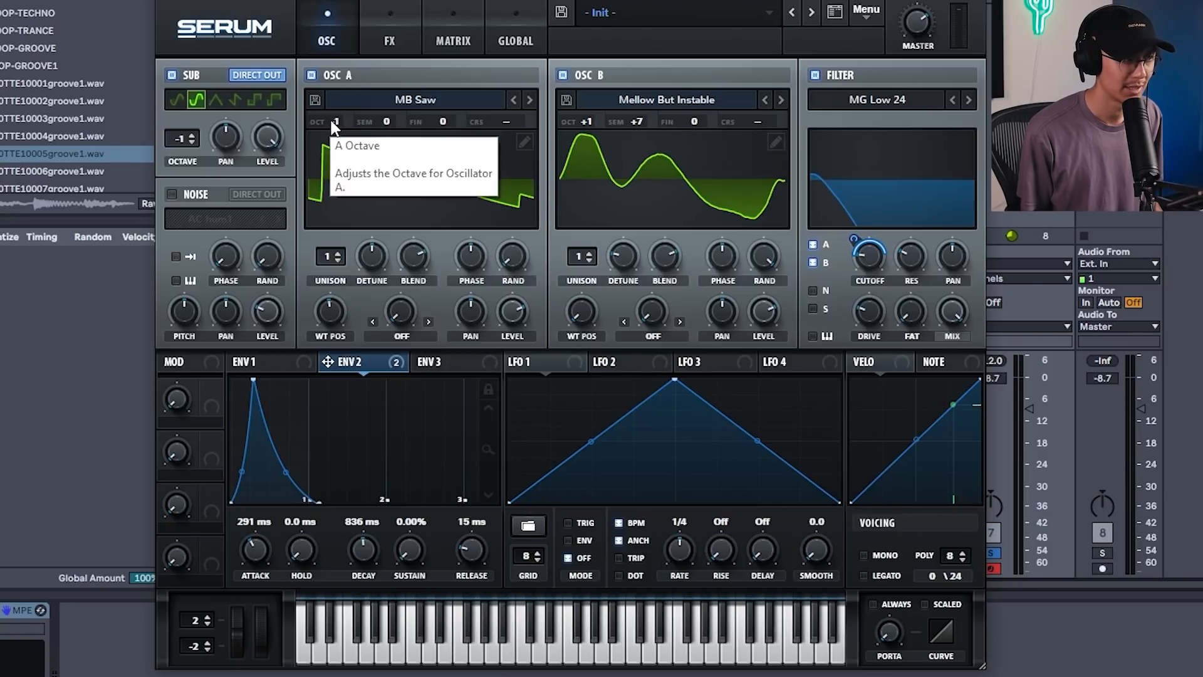
Audition oscillator A at octave 0 and oscillator B at +2 octaves, returning them to -1 and +1.
left_click_drag(336, 122, 336, 97)
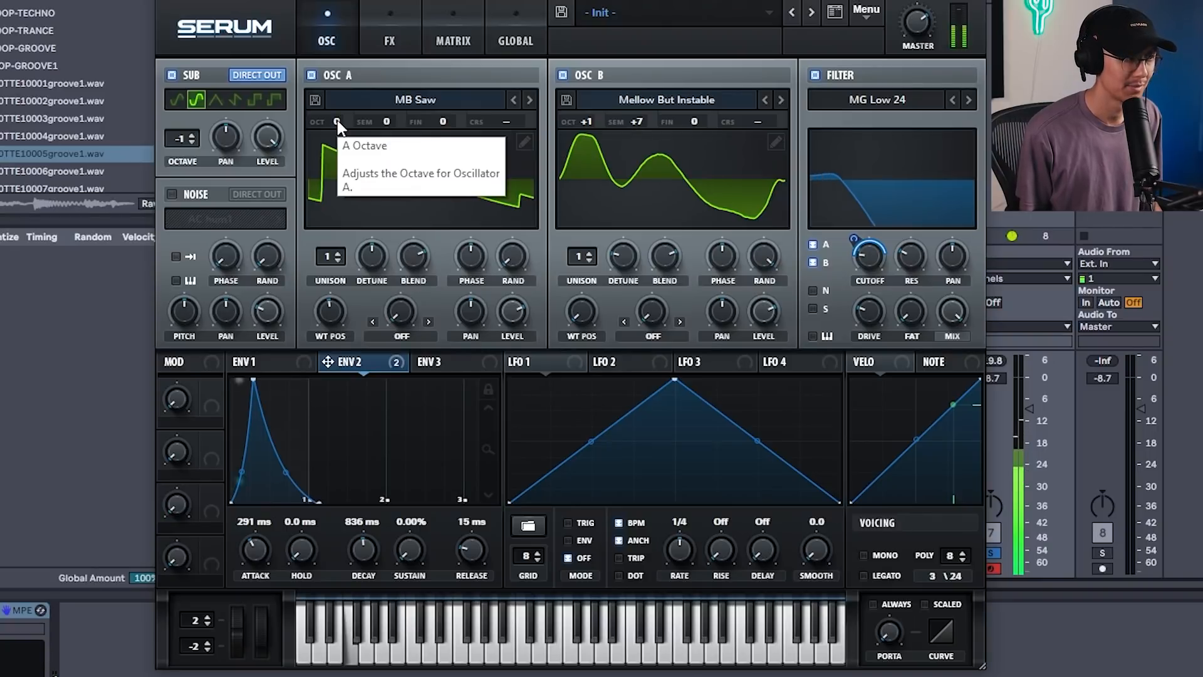
mouse_move(336, 118)
left_mouse_down()
mouse_move(341, 96)
mouse_move(343, 120)
left_mouse_up()
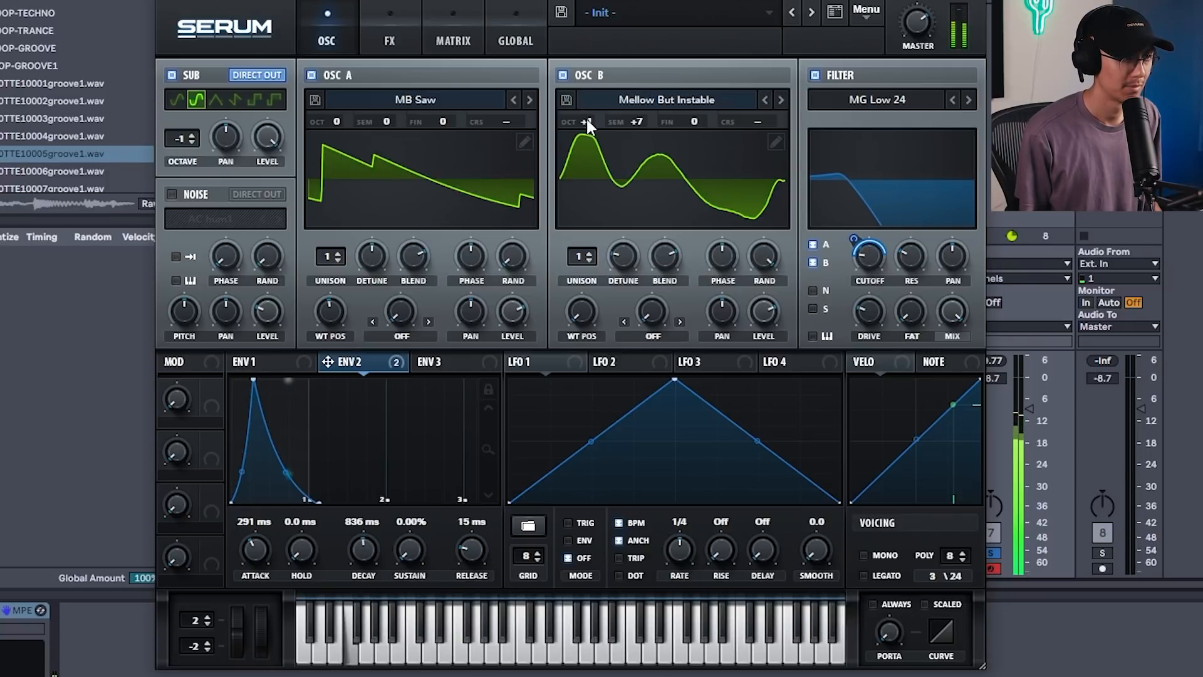
left_click_drag(587, 123, 588, 99)
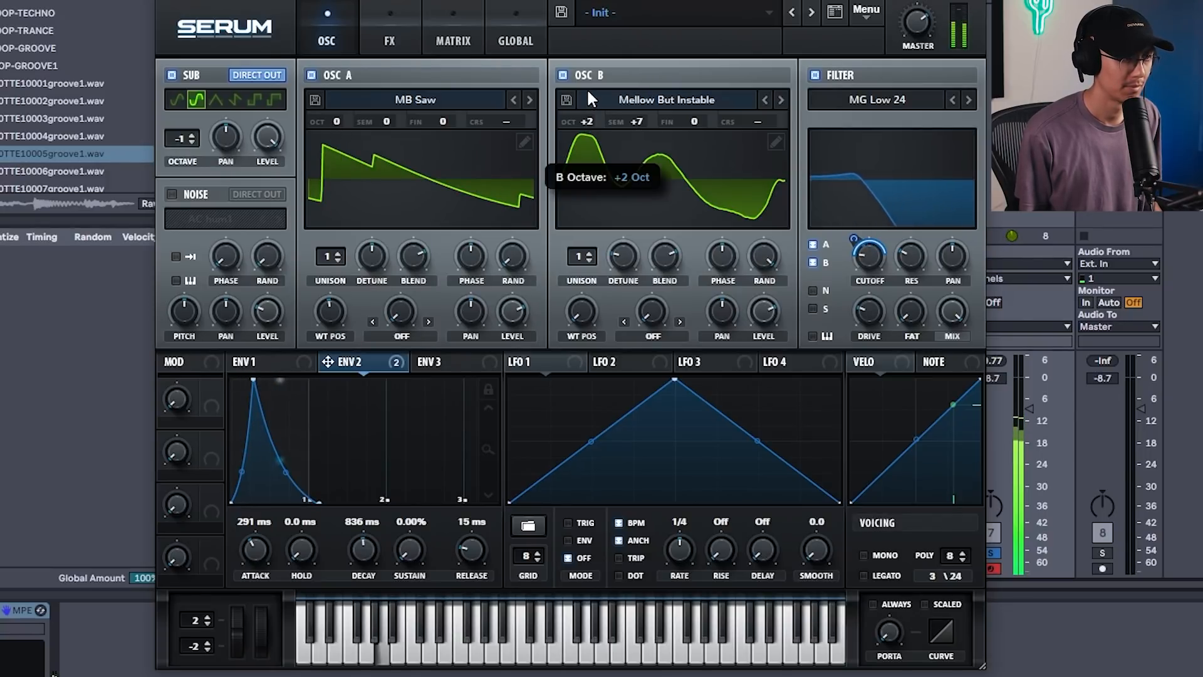
left_click_drag(588, 92, 590, 119)
left_click_drag(337, 119, 338, 135)
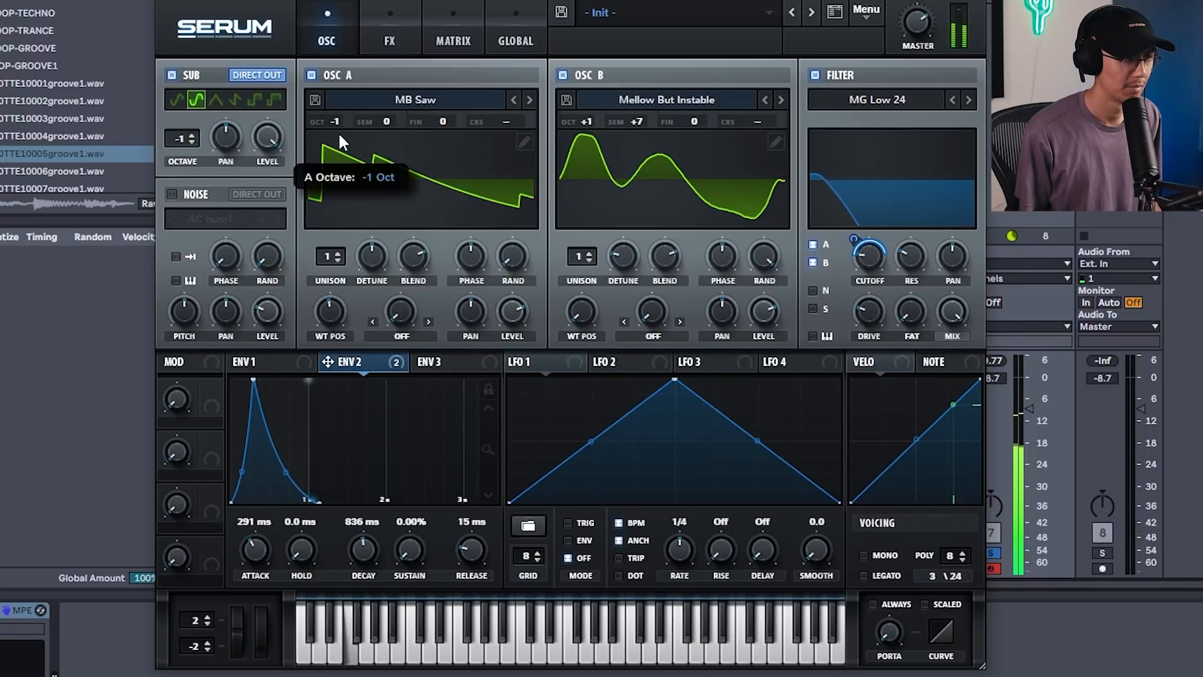